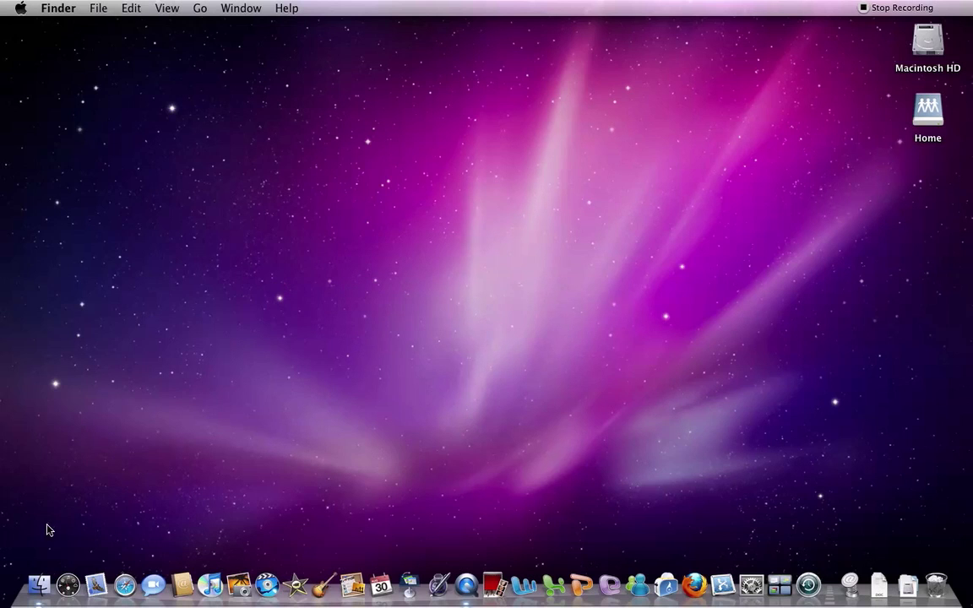
Step: Open the Terminator 2 movie from the Home folder in QuickTime Player
click(40, 589)
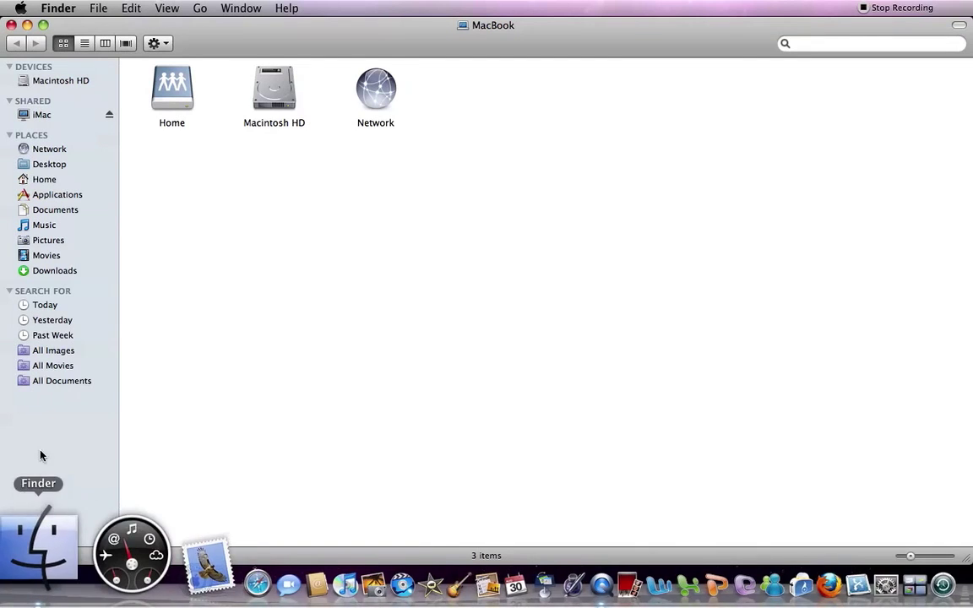
click(44, 178)
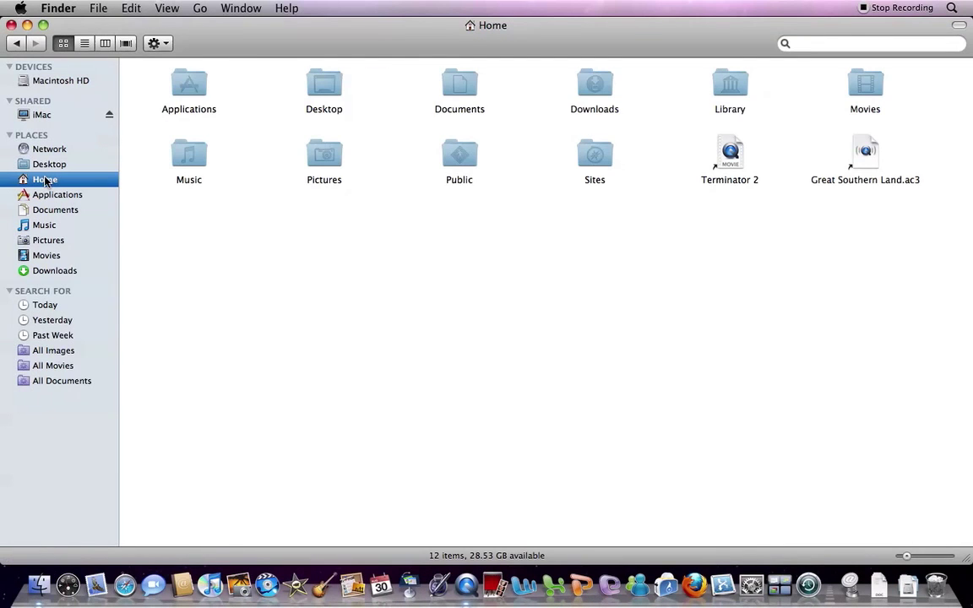
click(722, 161)
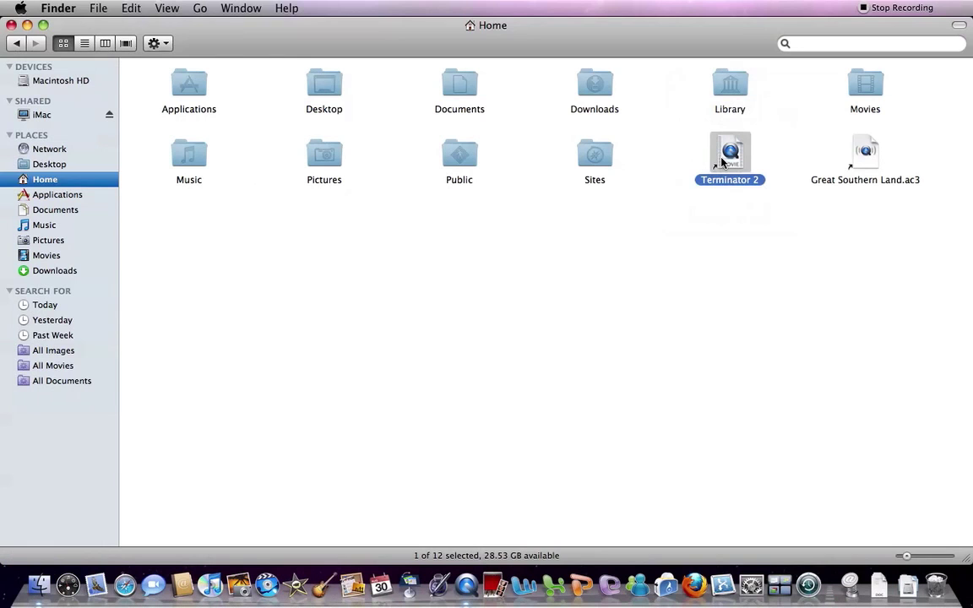
double_click(722, 160)
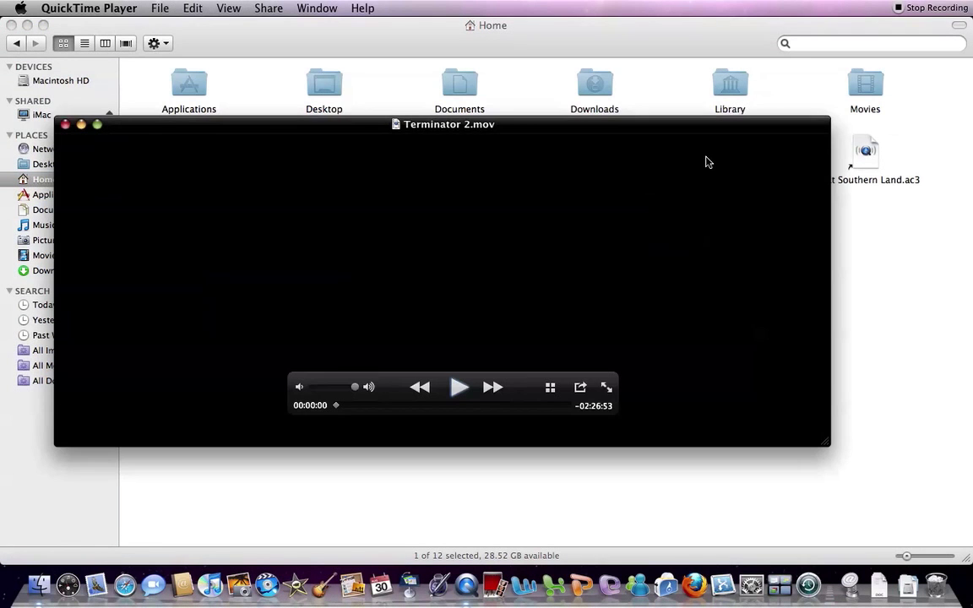
Step: Examine the movie's audio format in the Movie Inspector, and close the movie and the Home folder window
click(314, 9)
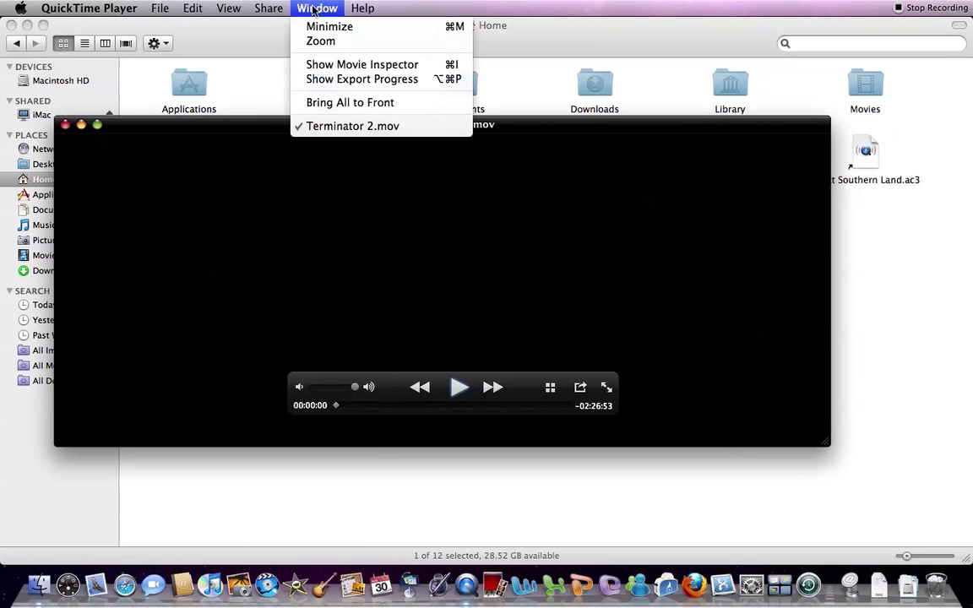
click(341, 65)
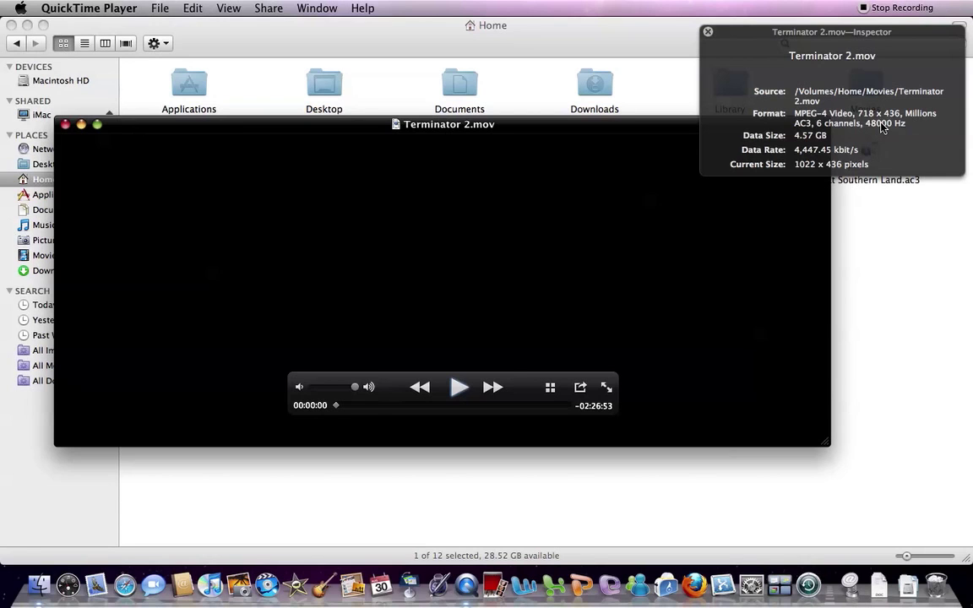
click(65, 125)
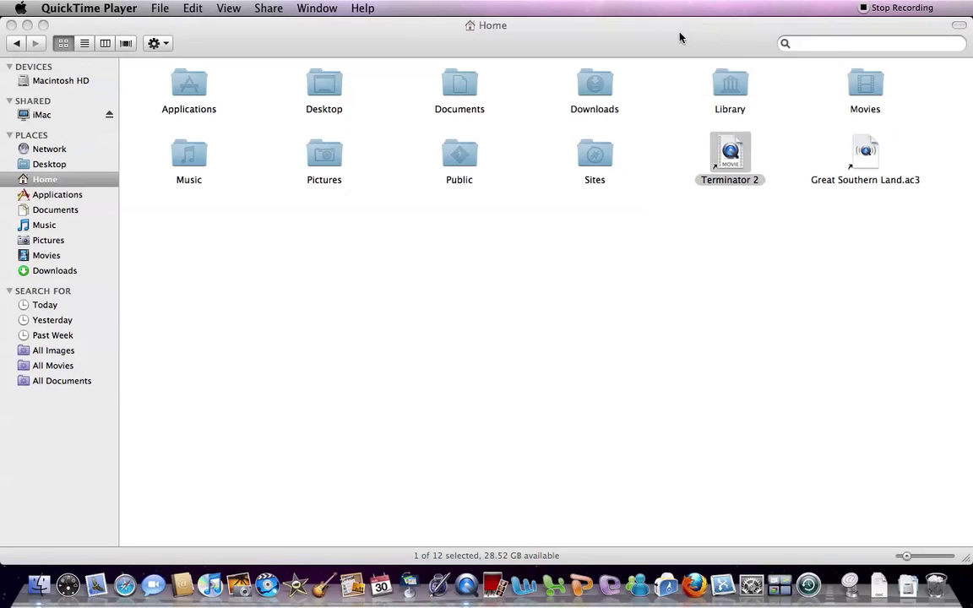
click(11, 26)
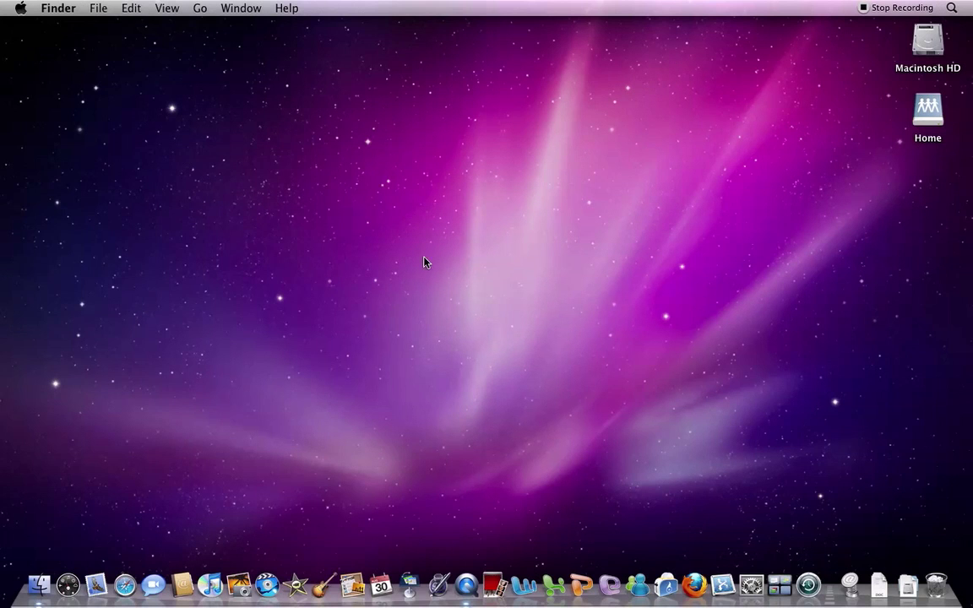
Step: Review the Audio Output choices in the Perian system preferences, keep Stereo selected and close the preferences
click(747, 583)
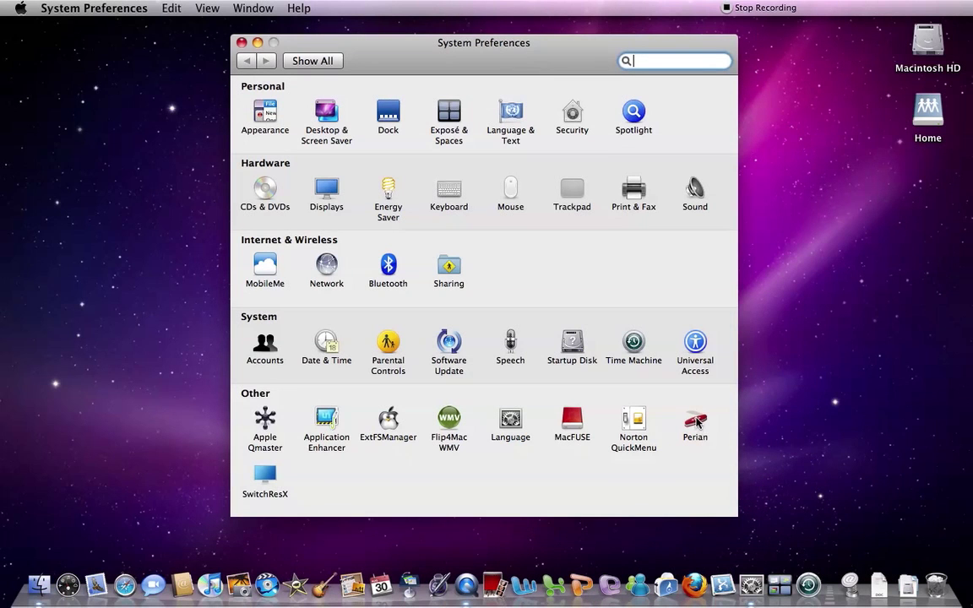
click(696, 421)
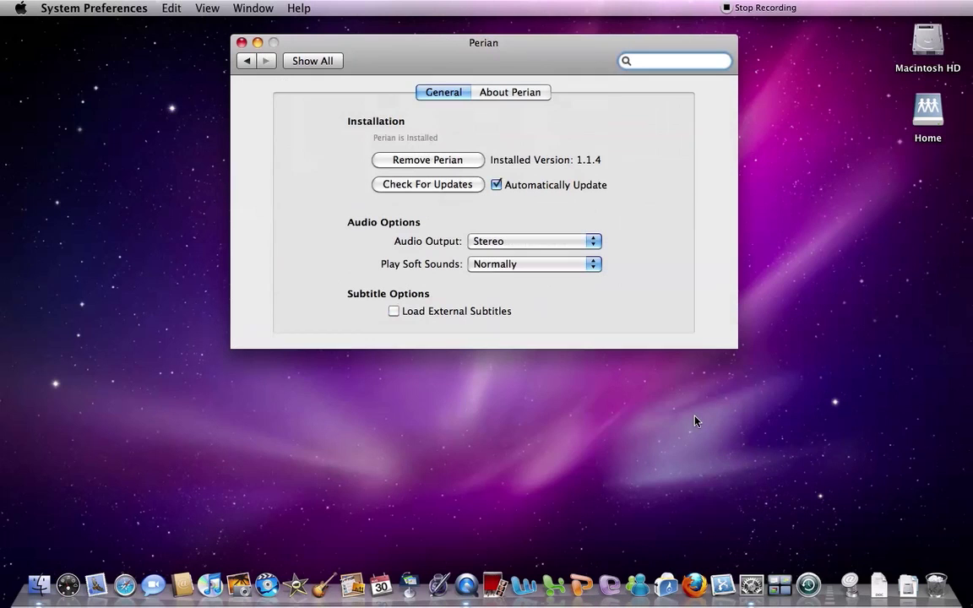
click(536, 243)
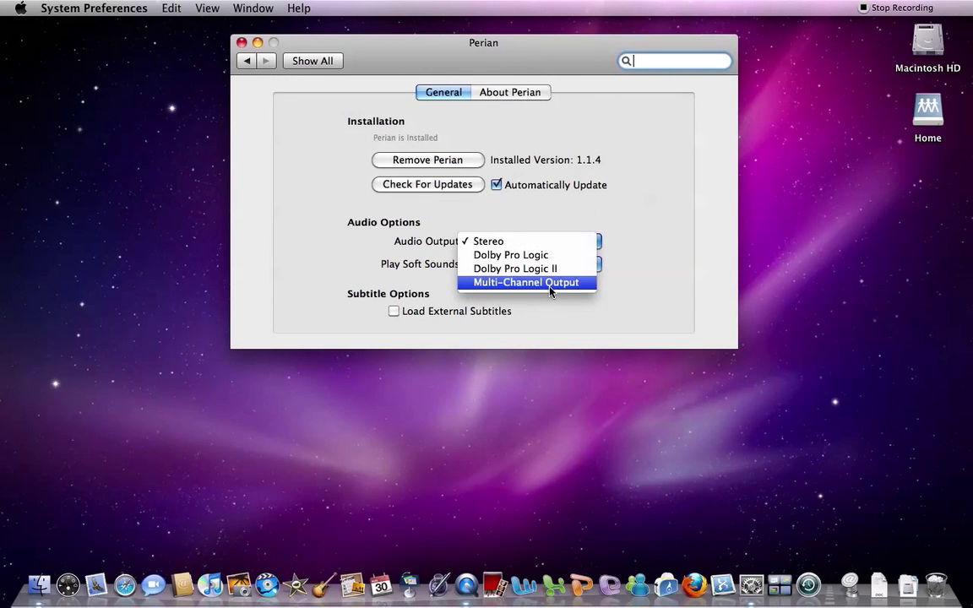
click(574, 244)
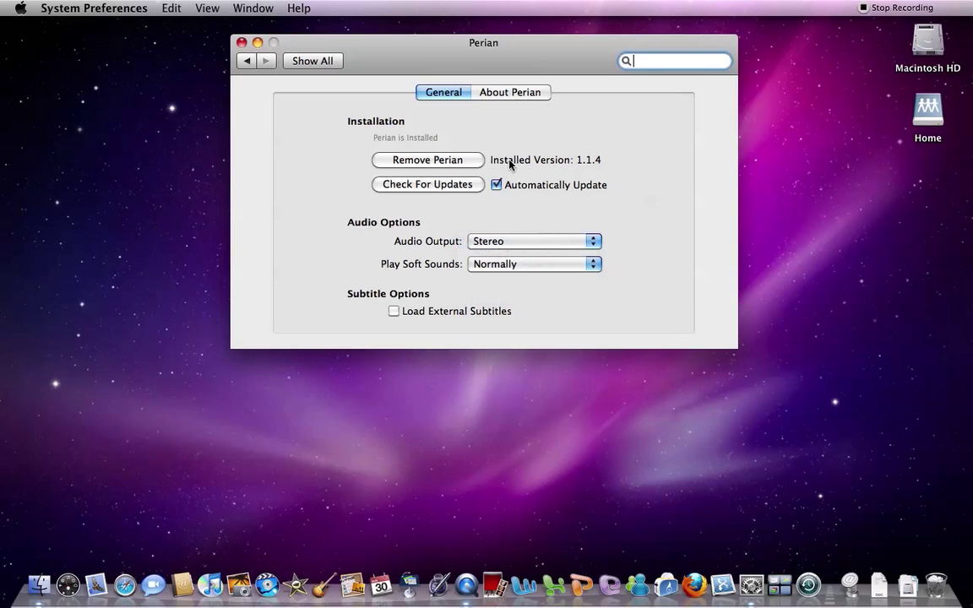
click(242, 42)
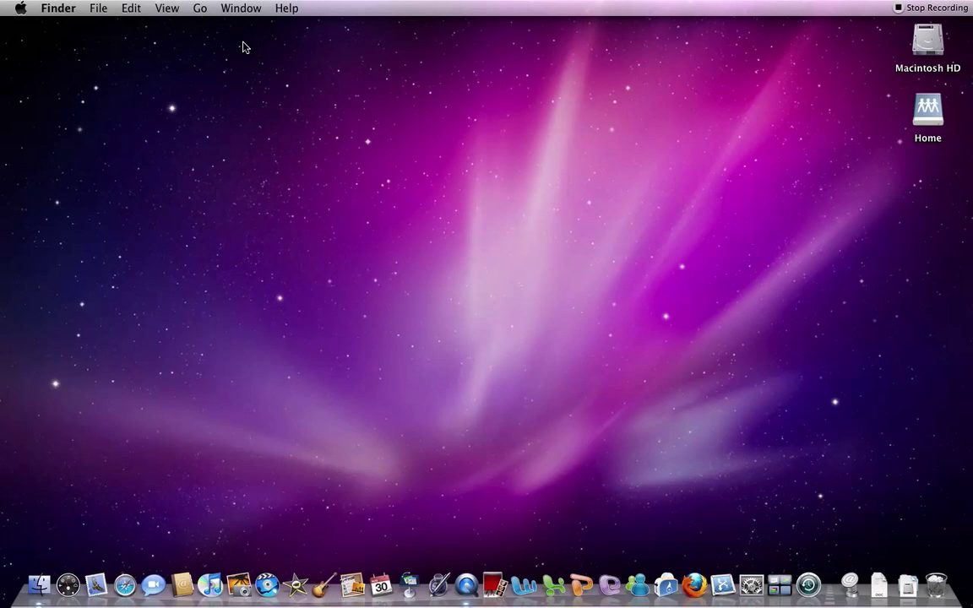
Step: Open the Preferences folder inside the Library folder of Home in a new Finder window
click(38, 576)
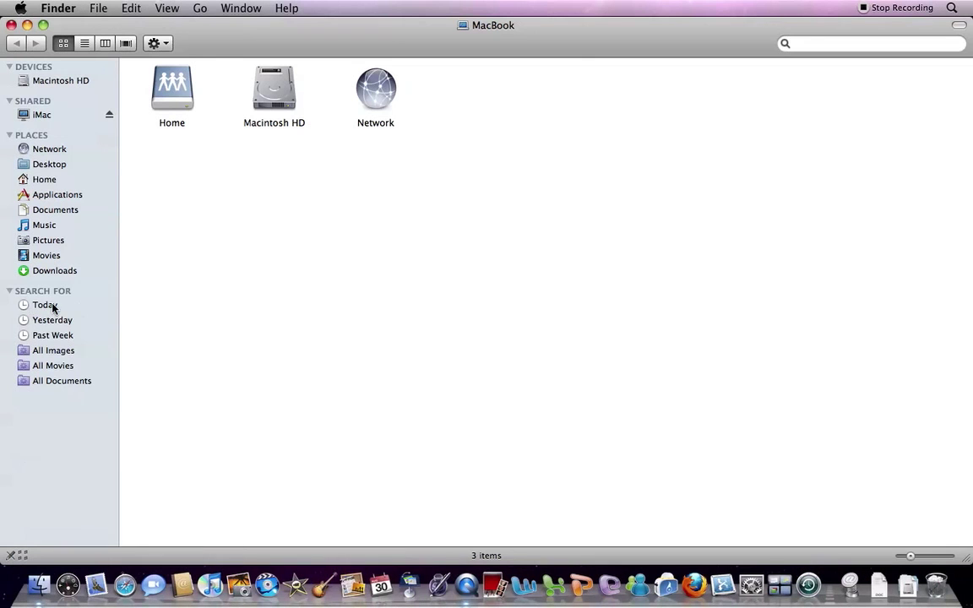
click(42, 180)
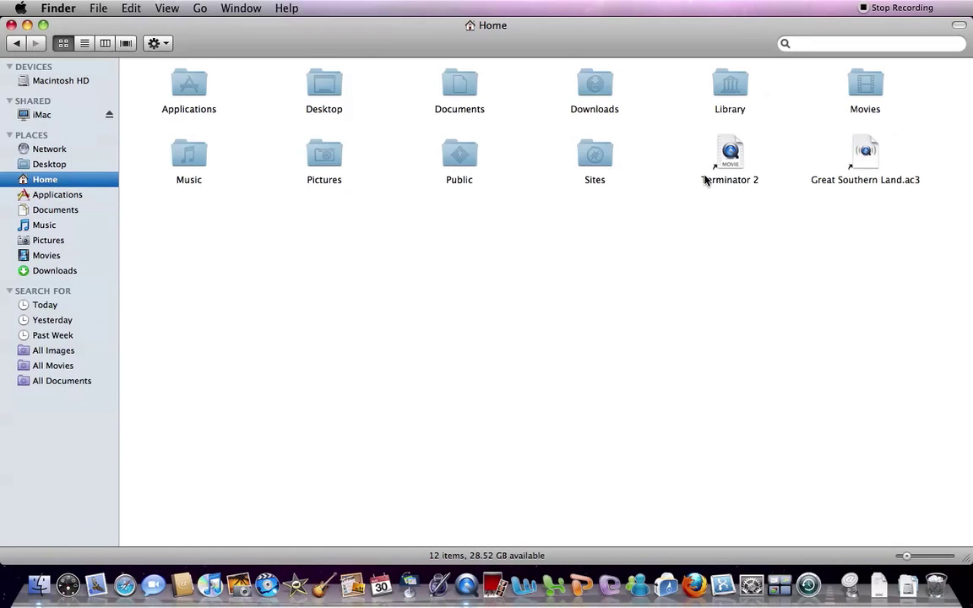
double_click(730, 88)
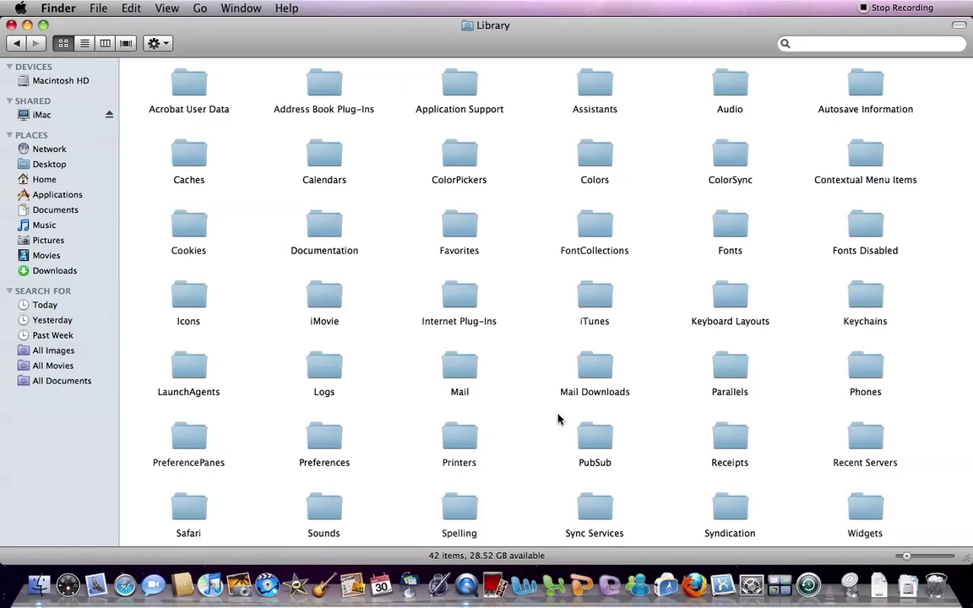
click(322, 439)
double_click(322, 439)
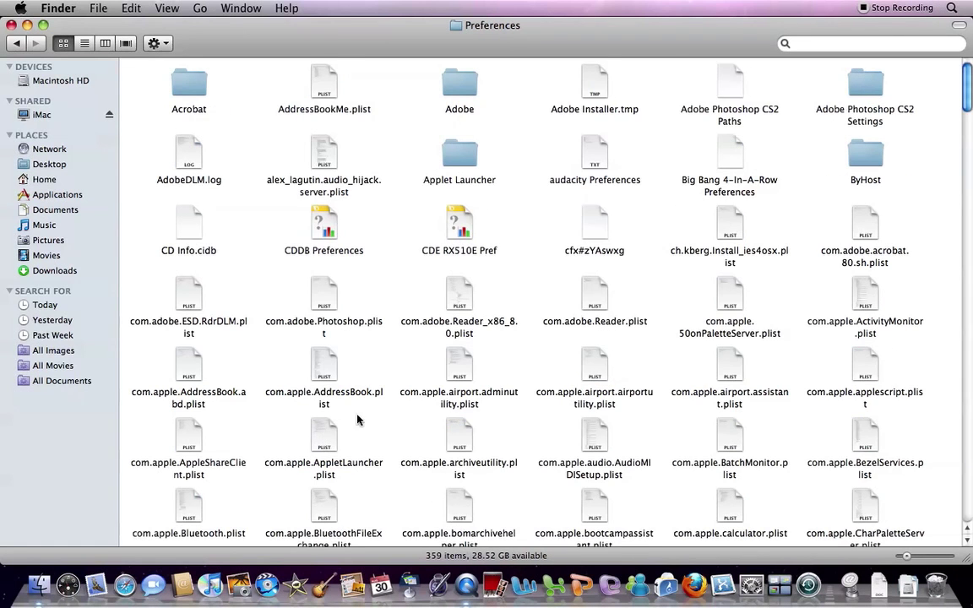
Step: Find com.cod3r.a52codec.plist in the Preferences folder and open it in PlistEdit Pro
scroll(431, 406, down, 15)
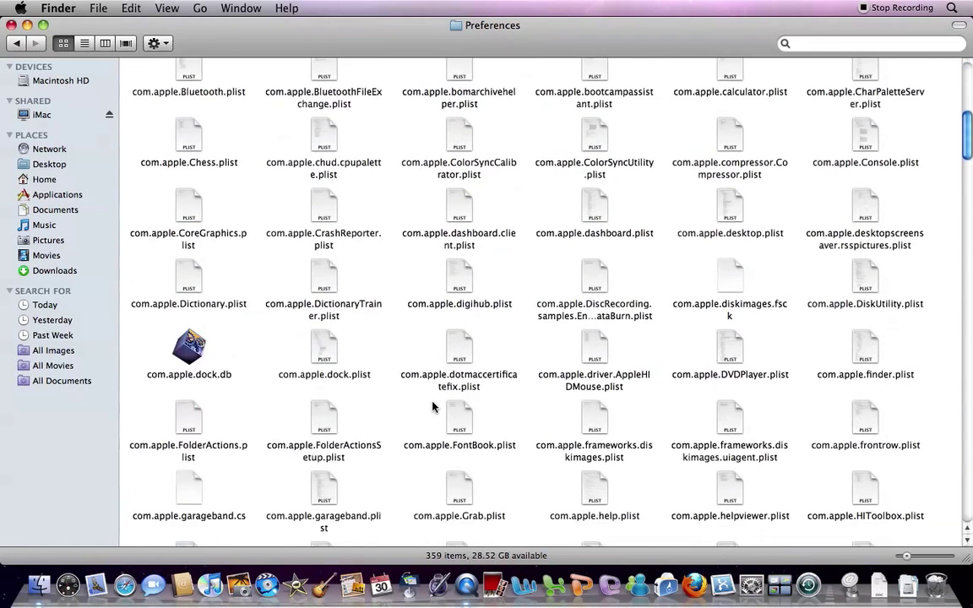
scroll(435, 404, down, 20)
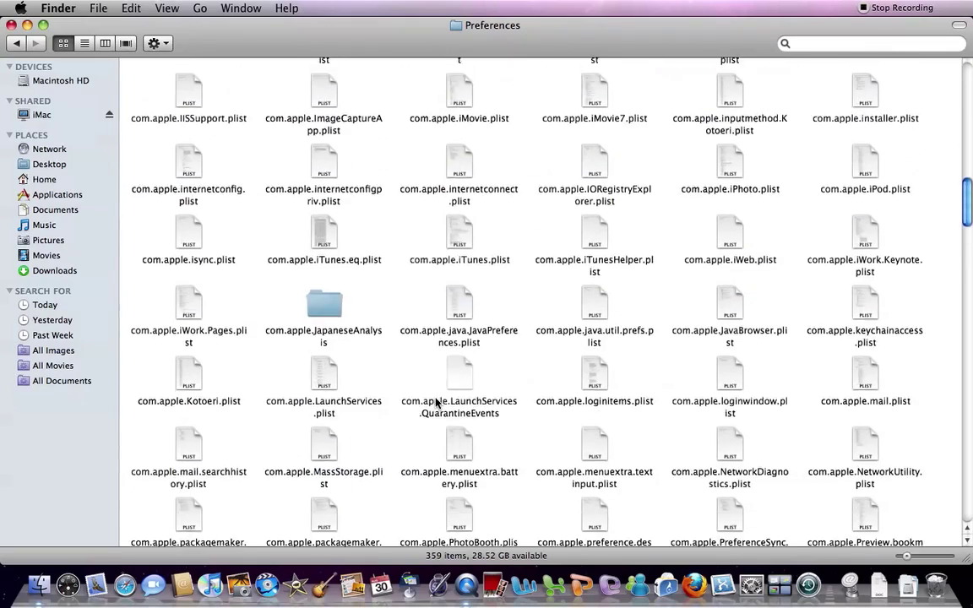
scroll(436, 403, down, 10)
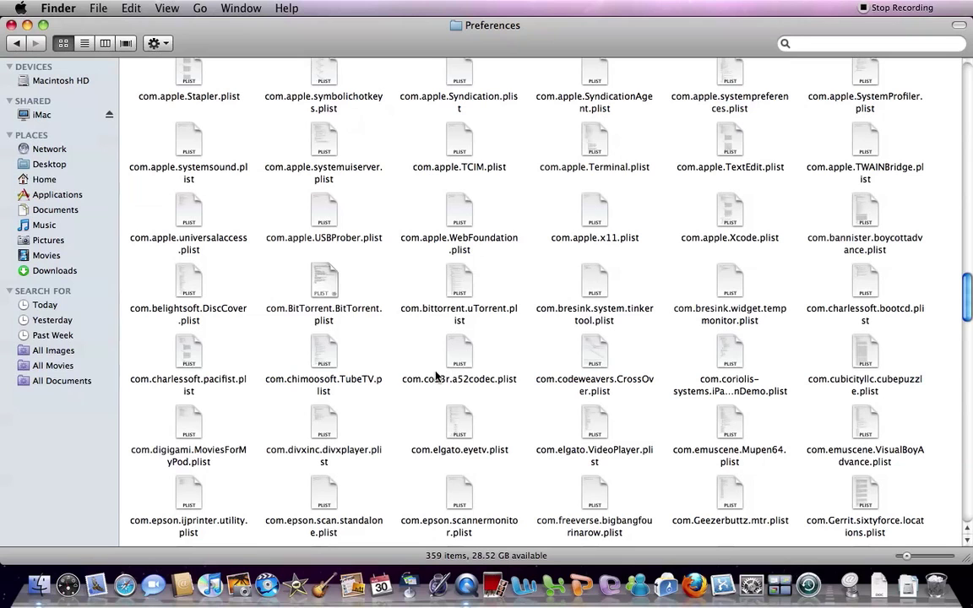
click(407, 386)
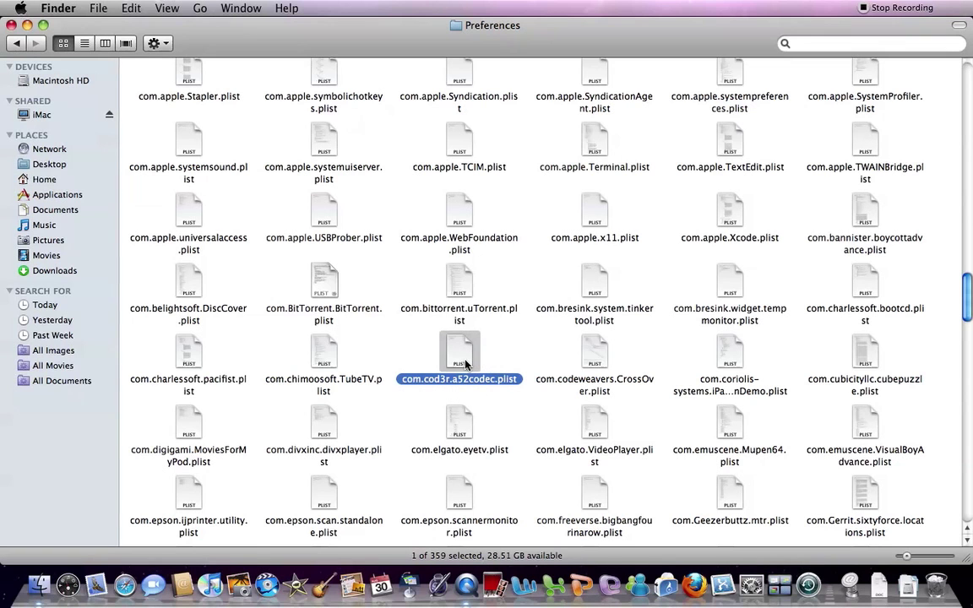
double_click(463, 355)
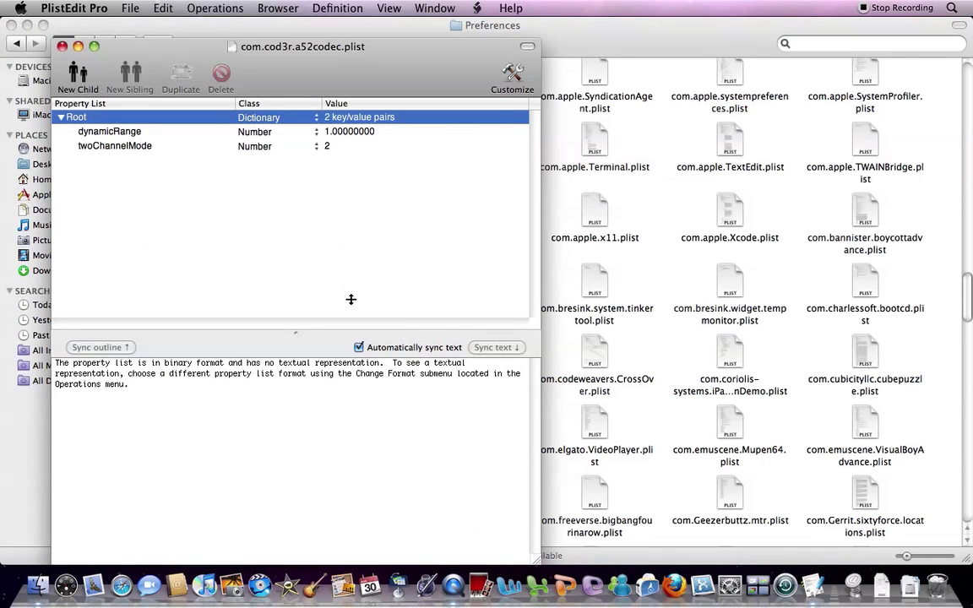
Step: Add a sibling item after twoChannelMode in the property list and name it attemptPassthrough
click(141, 149)
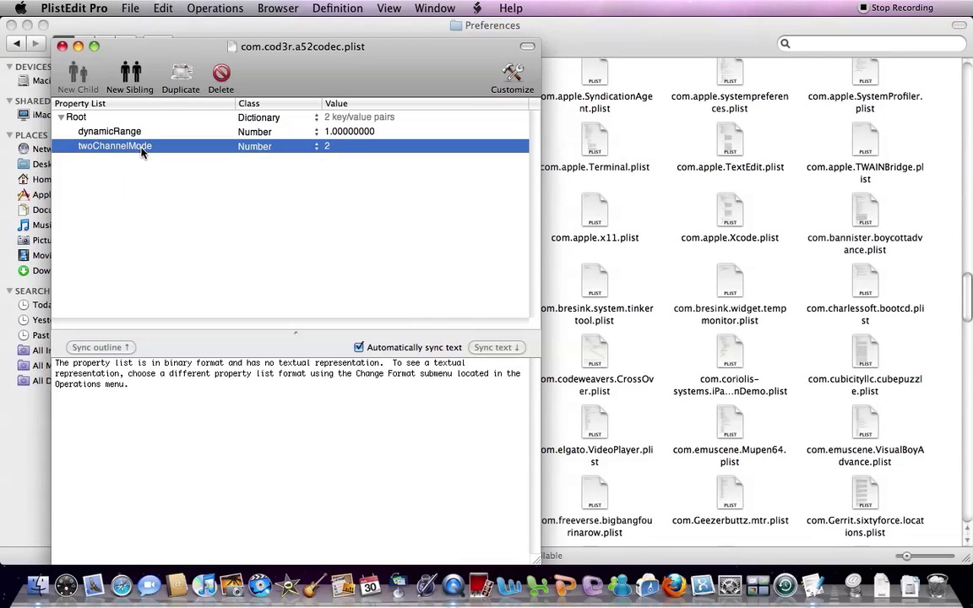
click(128, 84)
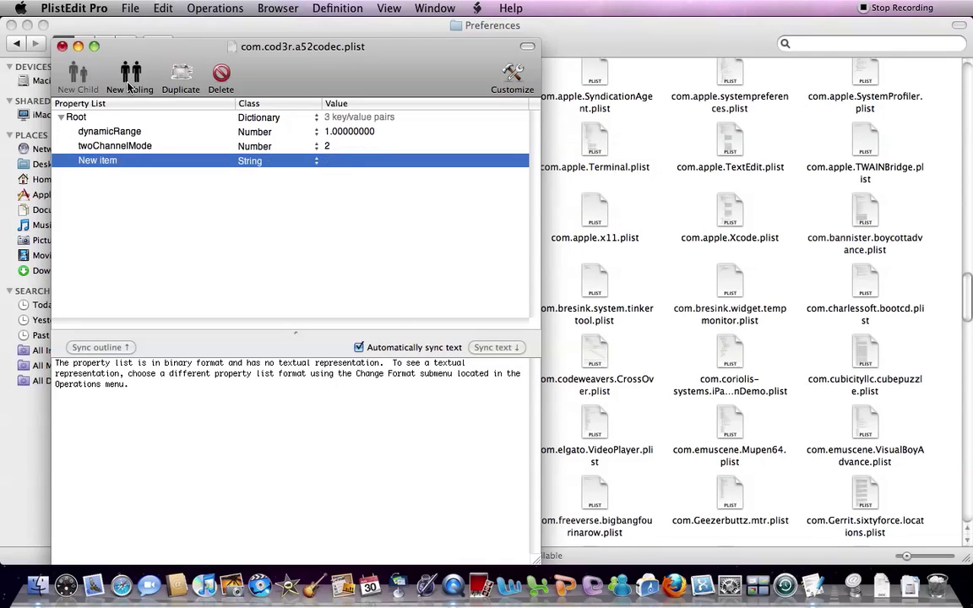
click(95, 166)
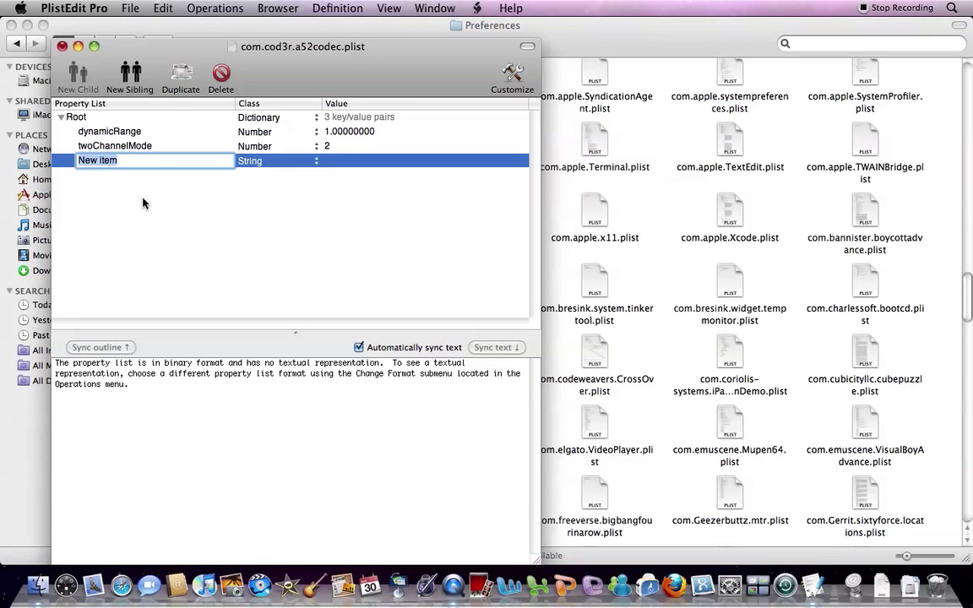
text(attemptPassthrough)
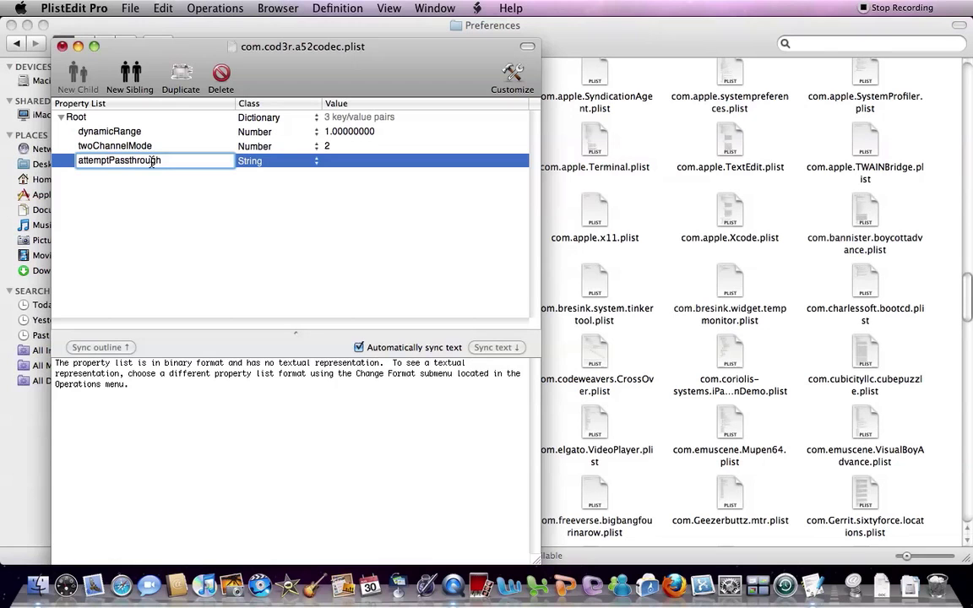
click(112, 161)
Step: Change the class of attemptPassthrough to Number and set its value to 1
click(251, 161)
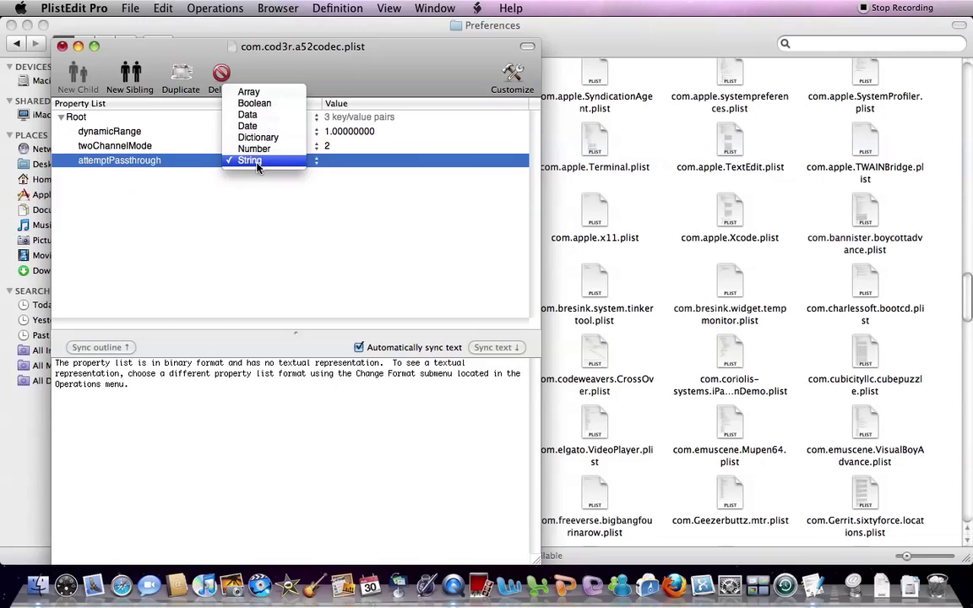
click(254, 149)
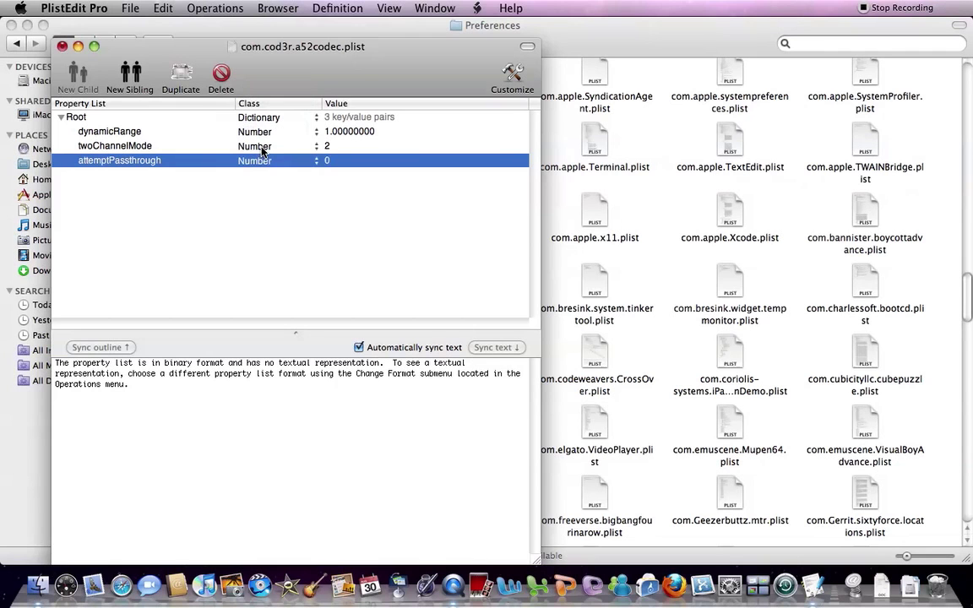
click(328, 162)
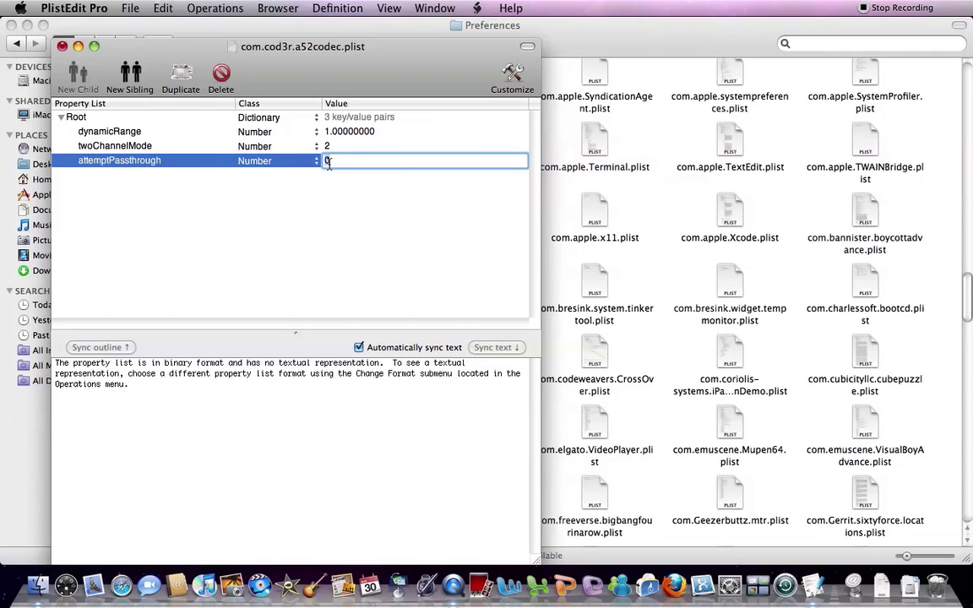
key(BackSpace)
text(1.00000000)
click(303, 204)
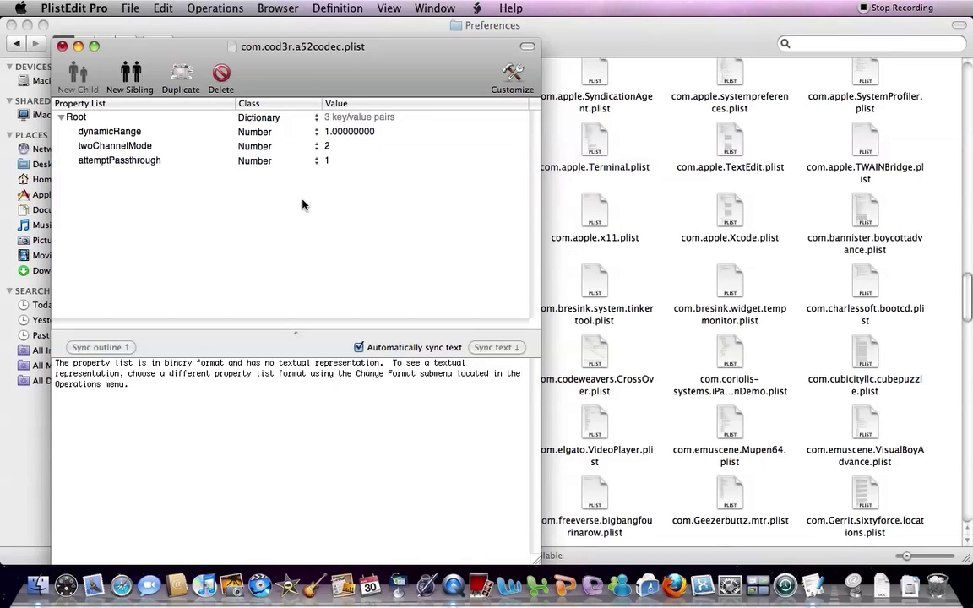
Step: Save the edited property list, quit PlistEdit Pro and close the Preferences folder window
click(134, 8)
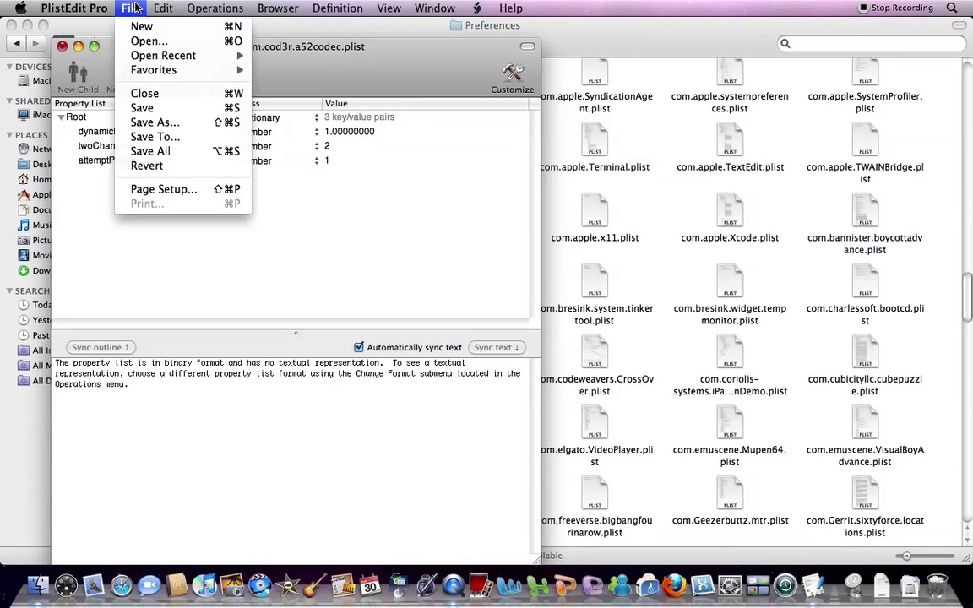
click(156, 109)
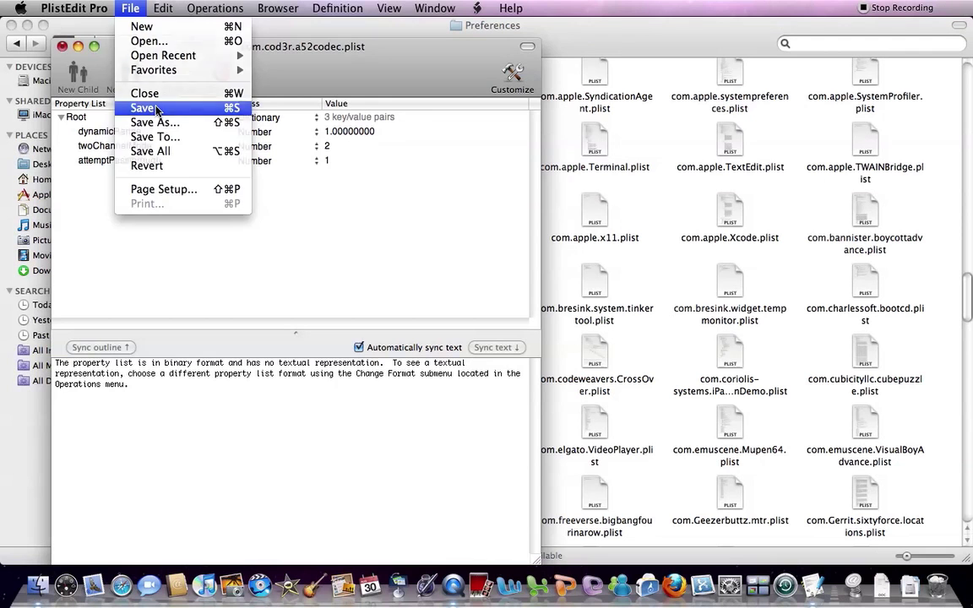
click(91, 10)
click(119, 191)
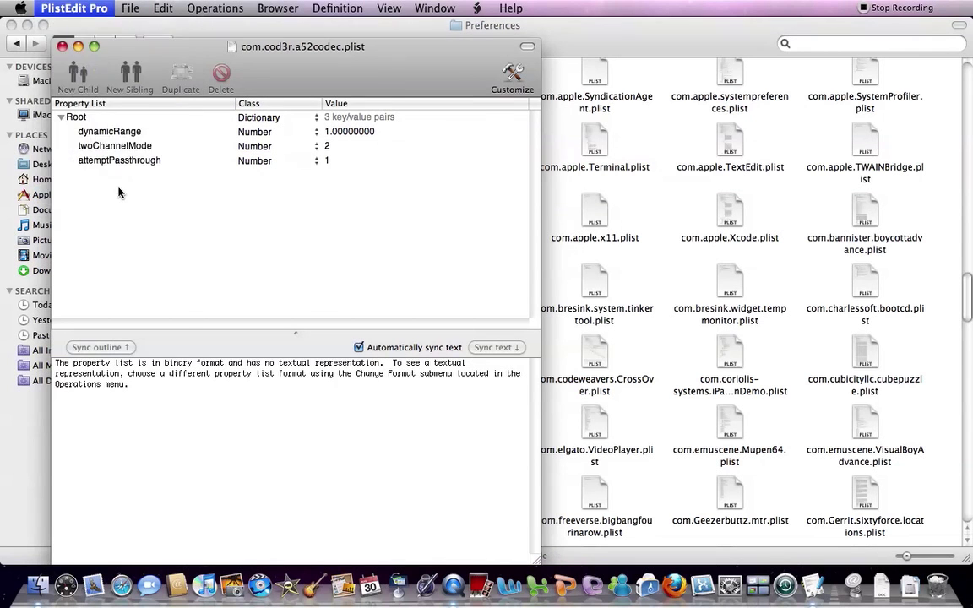
click(11, 24)
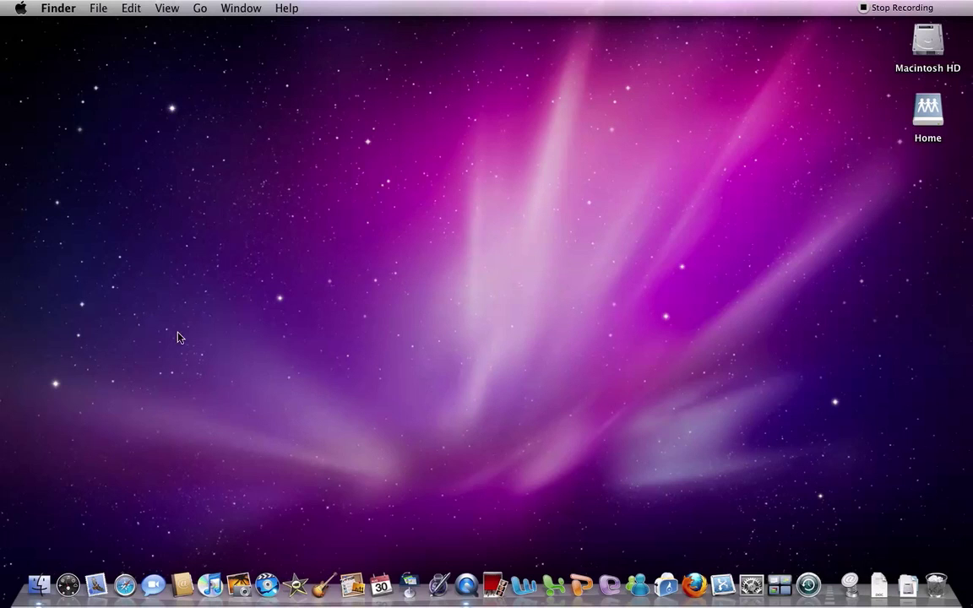
Step: Open a Finder window and launch Audio MIDI Setup from the Utilities folder inside Applications
click(38, 549)
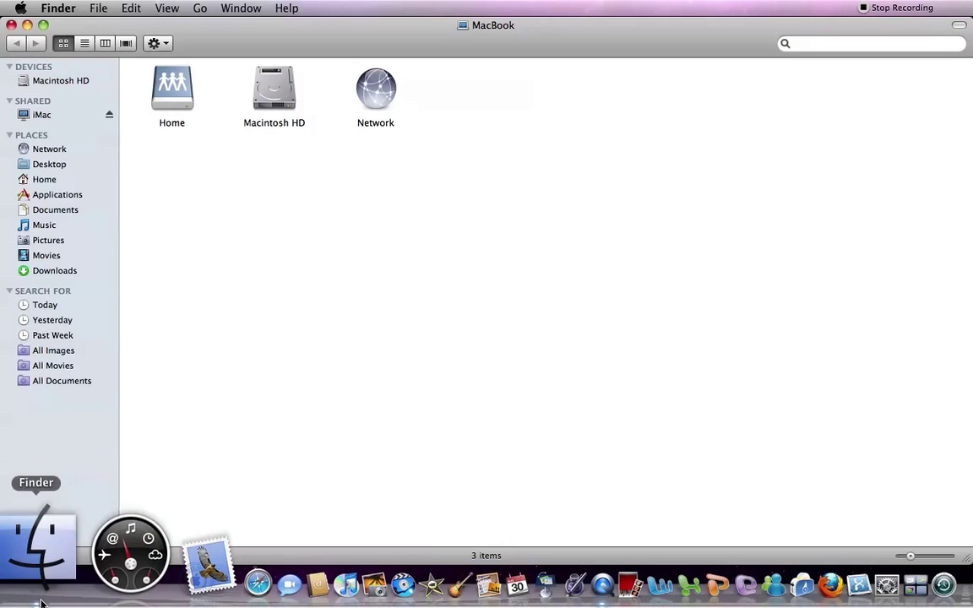
click(42, 196)
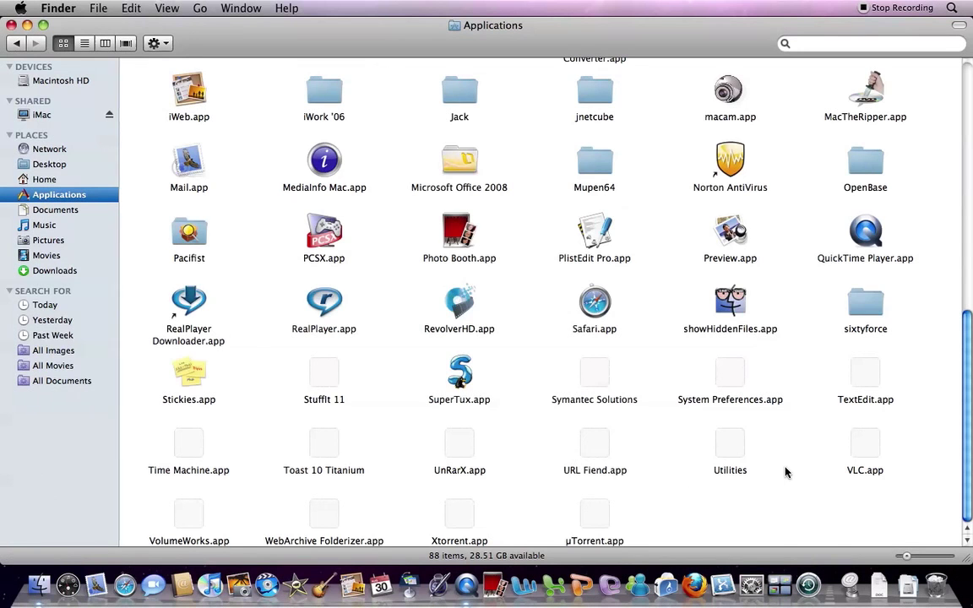
click(724, 457)
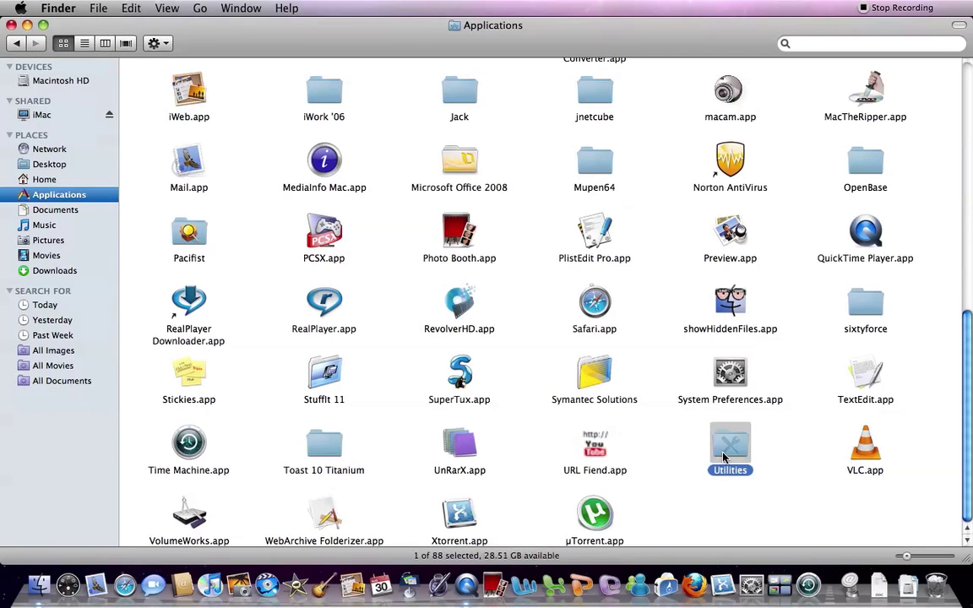
double_click(724, 457)
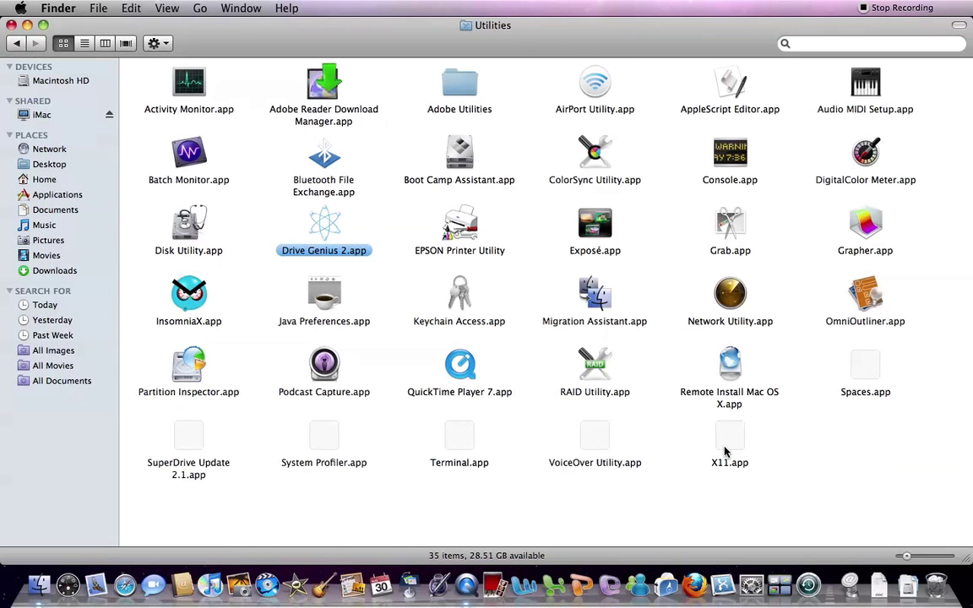
double_click(865, 95)
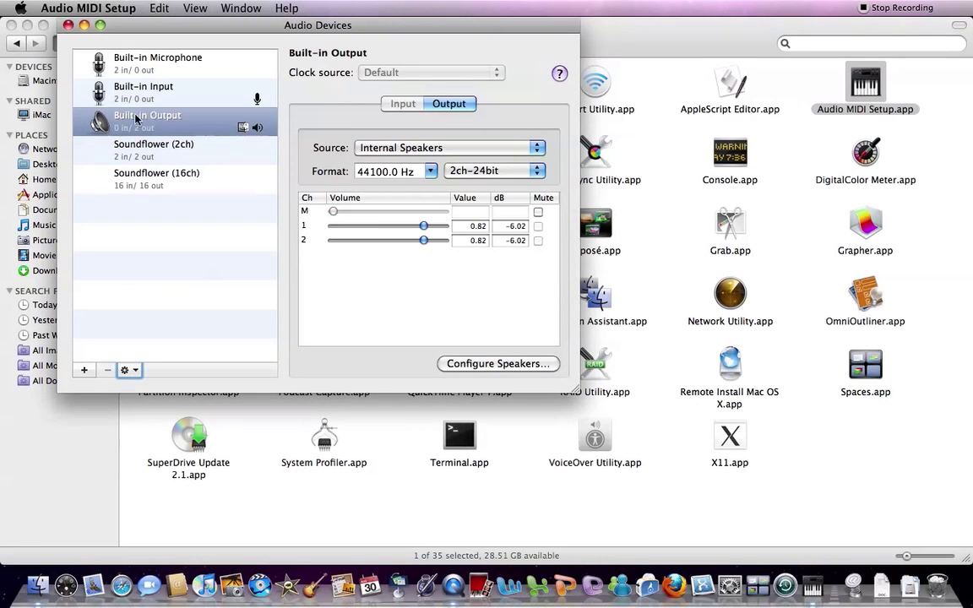
Step: Select the Built-in Output device and set its format to 48000.0 Hz, keeping 2ch-24bit
click(137, 115)
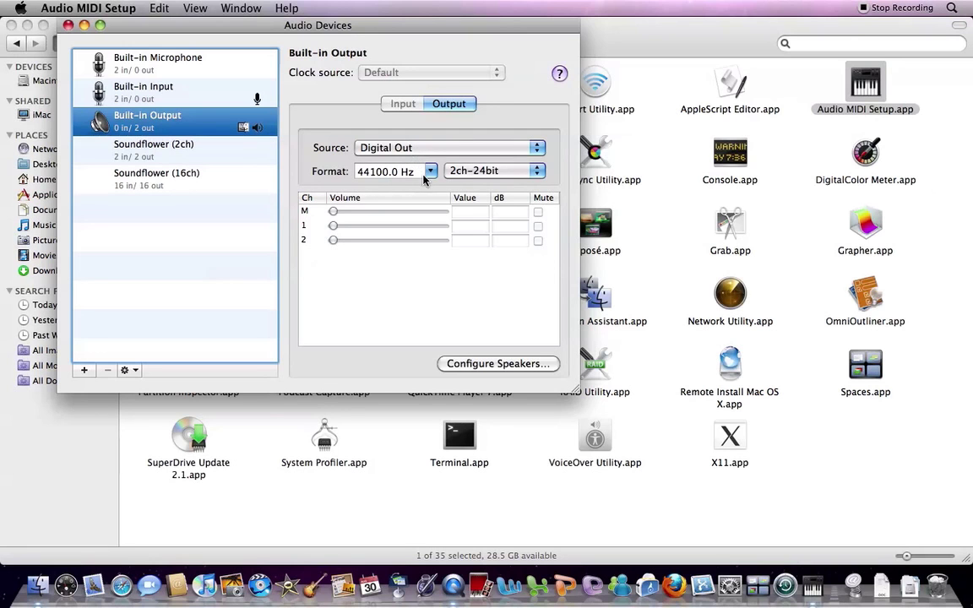
click(421, 173)
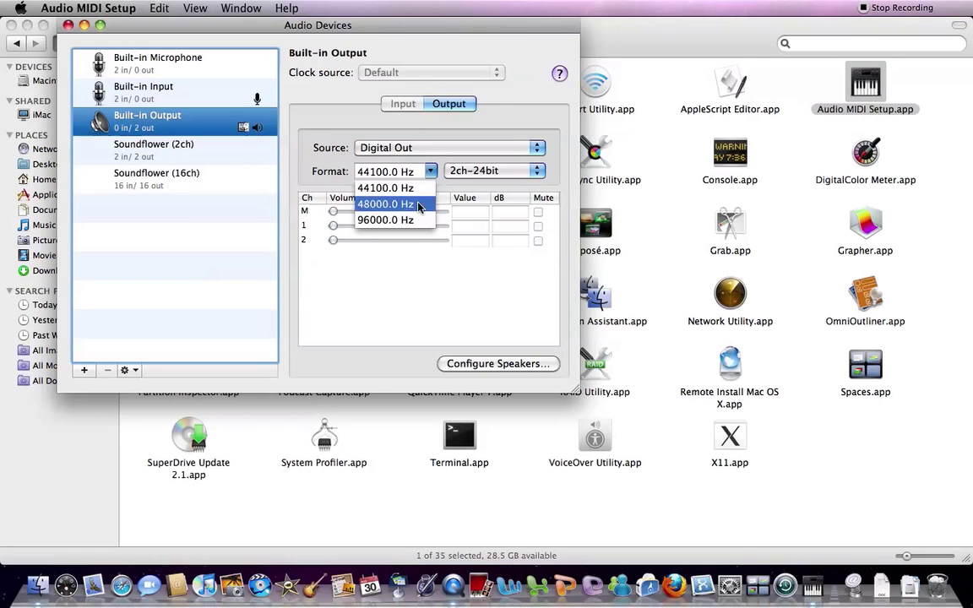
click(420, 204)
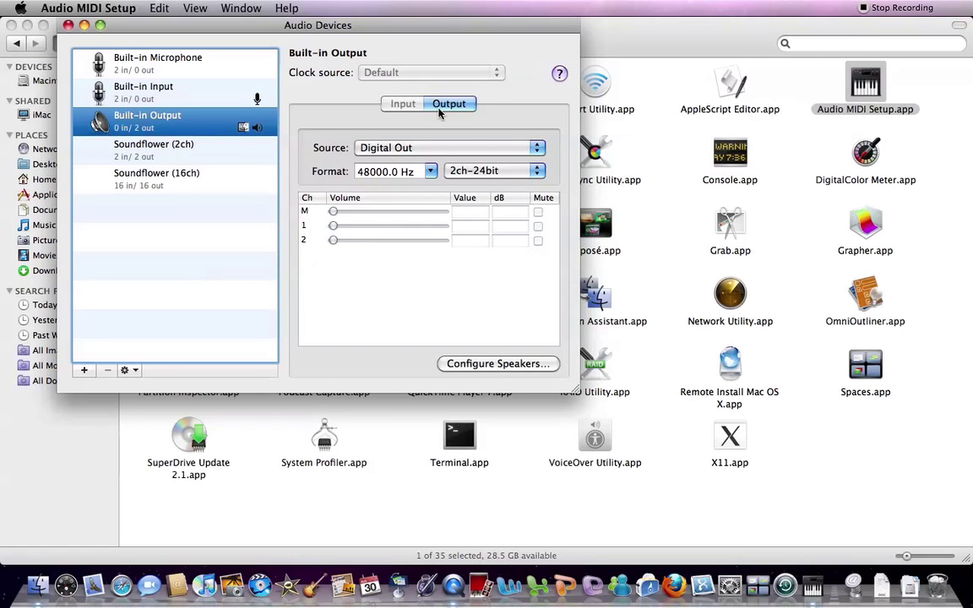
click(463, 169)
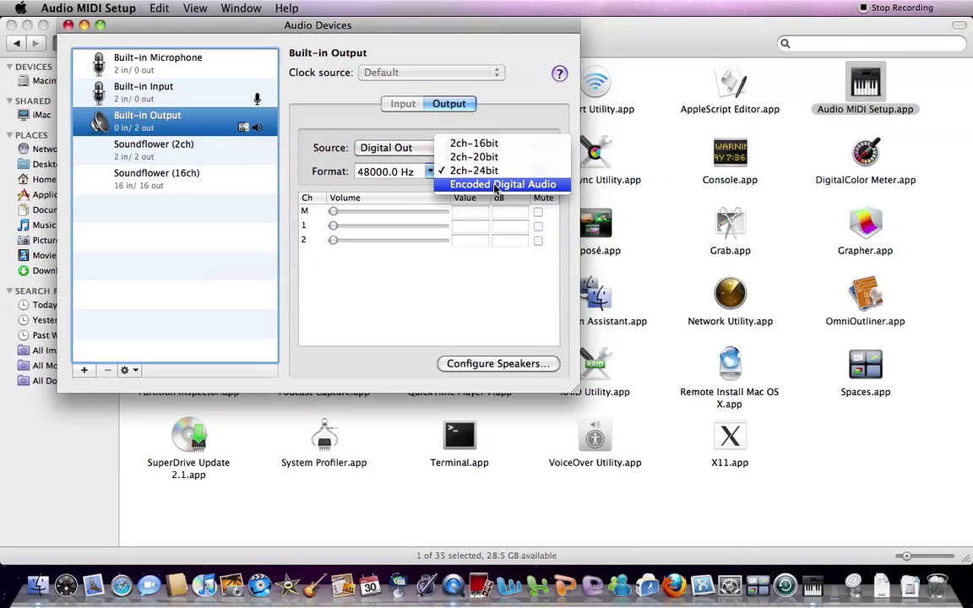
click(477, 171)
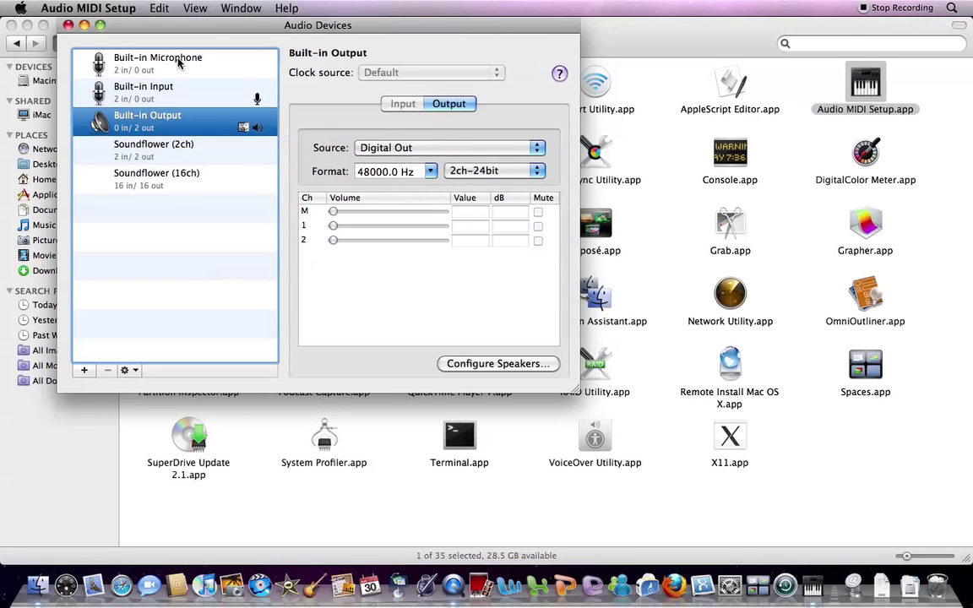
Step: Quit Audio MIDI Setup and close the Utilities folder window
click(57, 7)
click(112, 149)
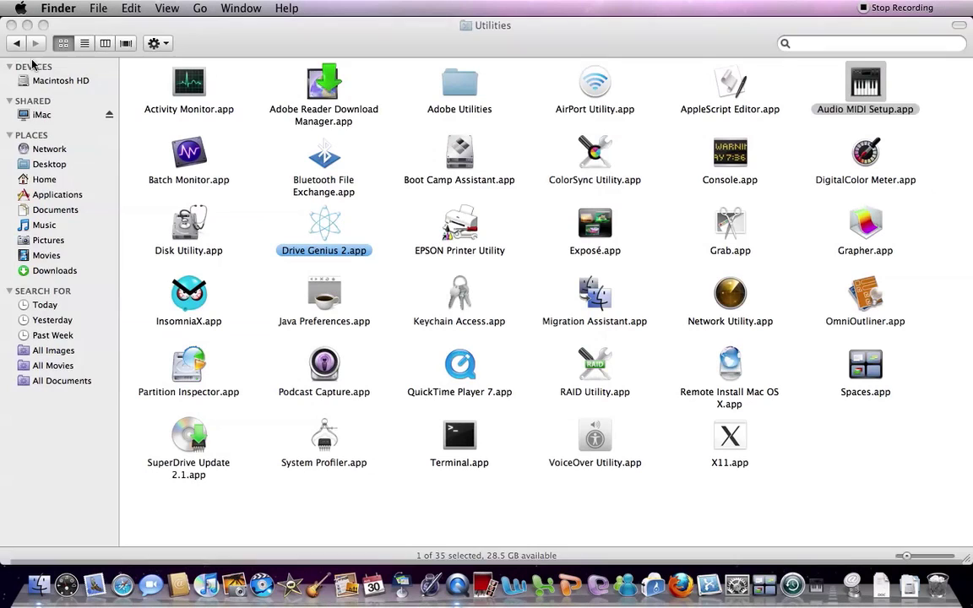
click(12, 24)
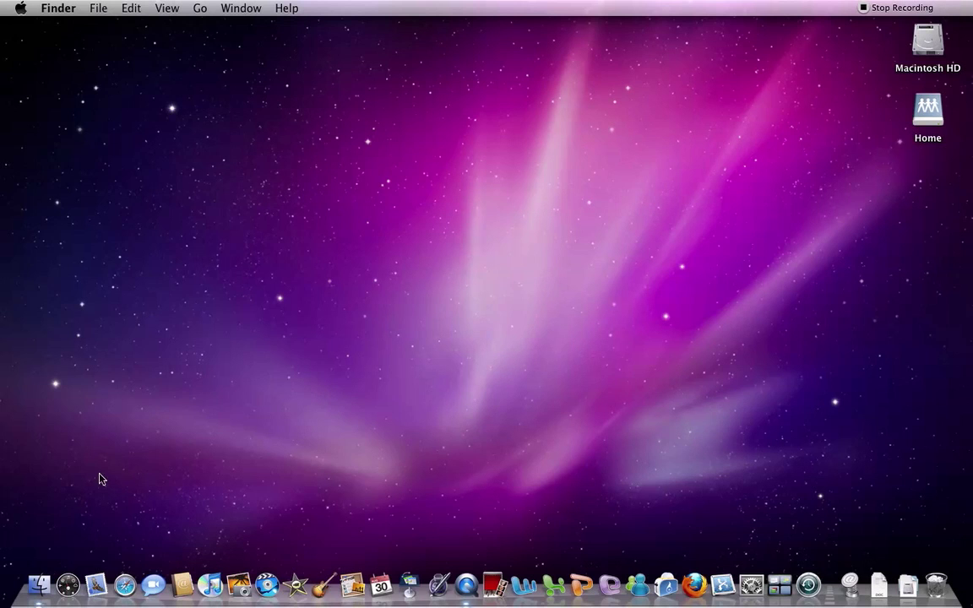
Step: Find the Terminator 2 movie in the Home folder and choose to open it with another application
click(30, 559)
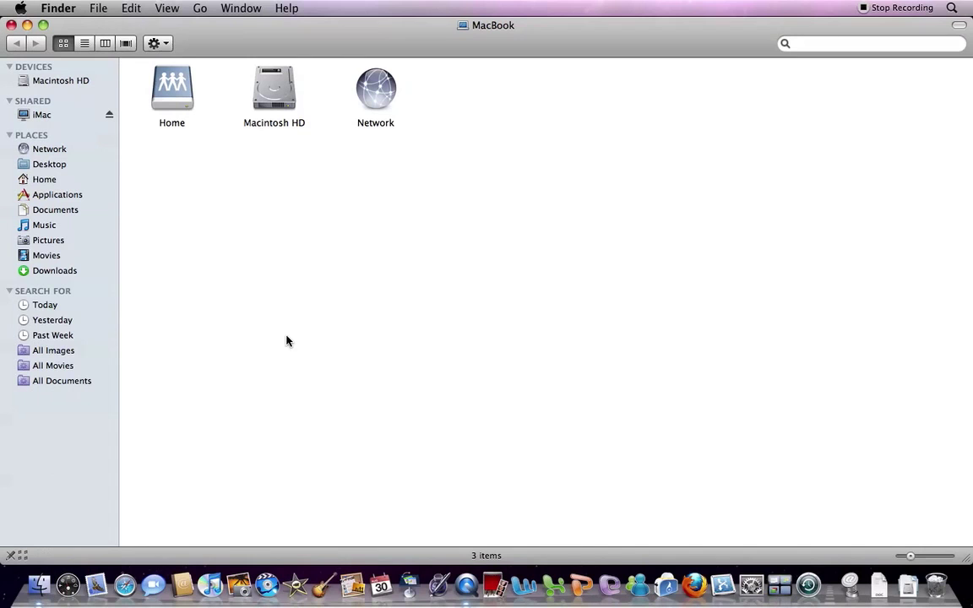
click(46, 180)
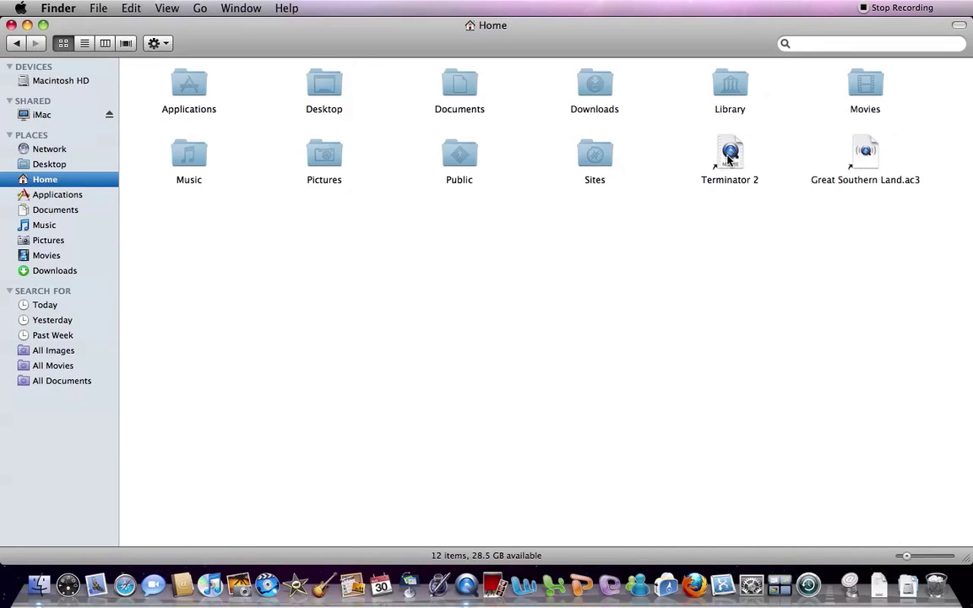
right_click(728, 159)
mouse_move(745, 178)
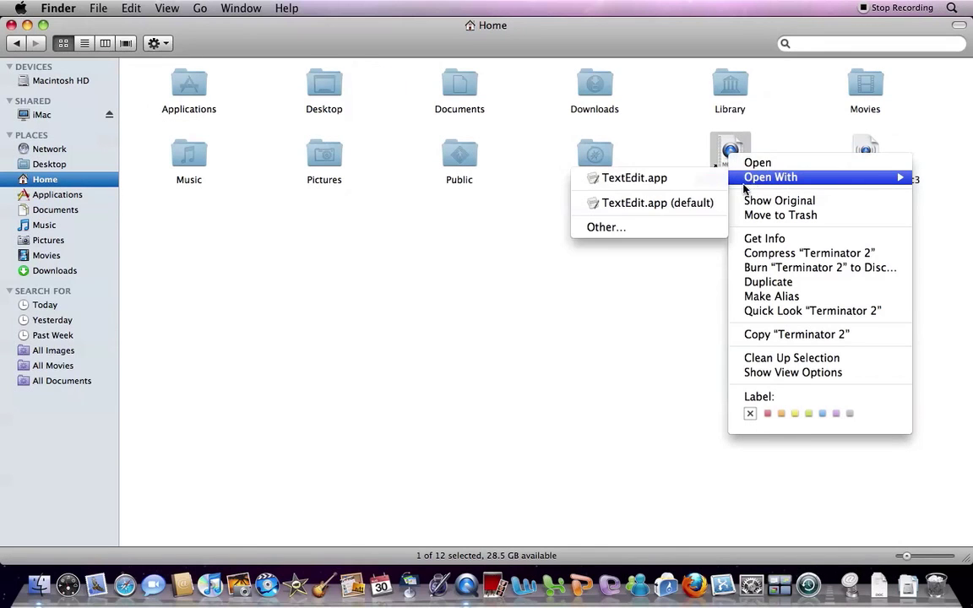
click(692, 230)
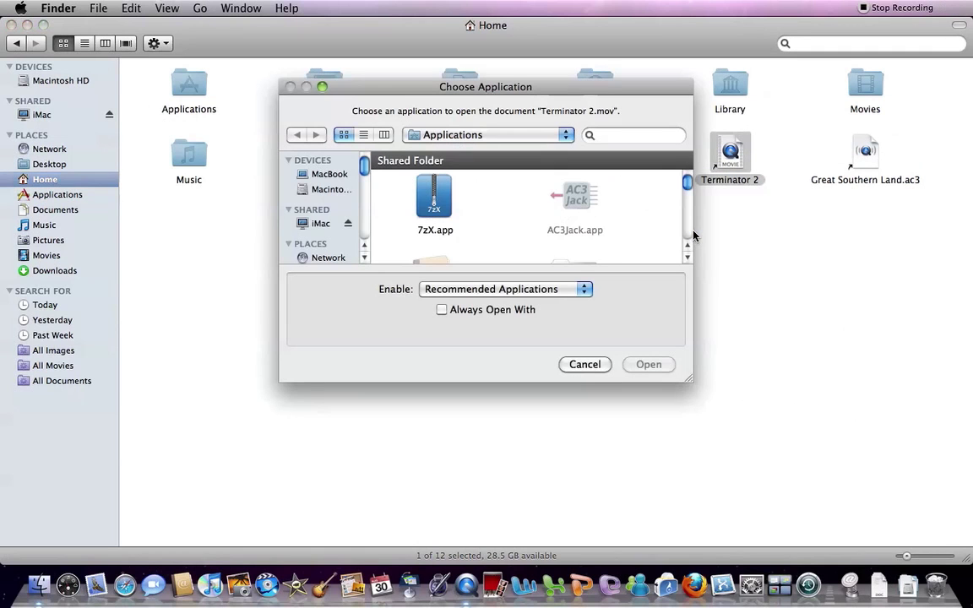
Step: Pick QuickTime Player 7 from the Utilities folder as the application and open Terminator 2.mov with it
scroll(413, 207, down, 2)
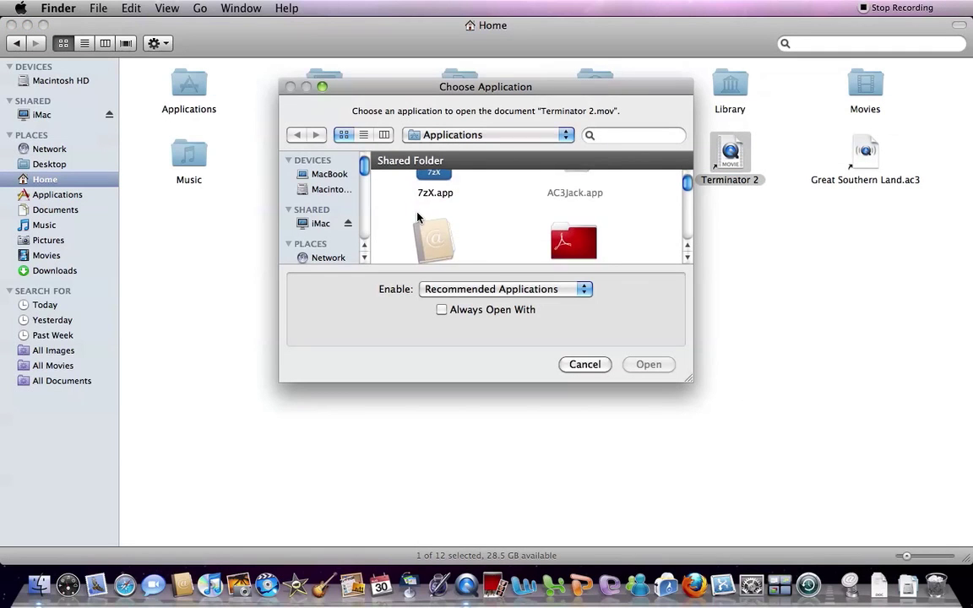
scroll(417, 218, down, 5)
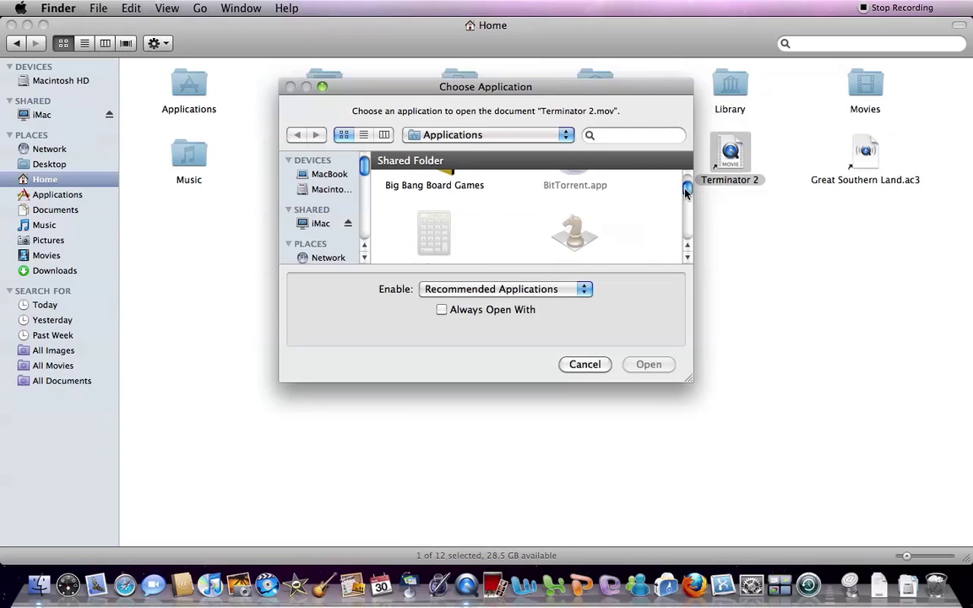
drag(686, 193, 685, 235)
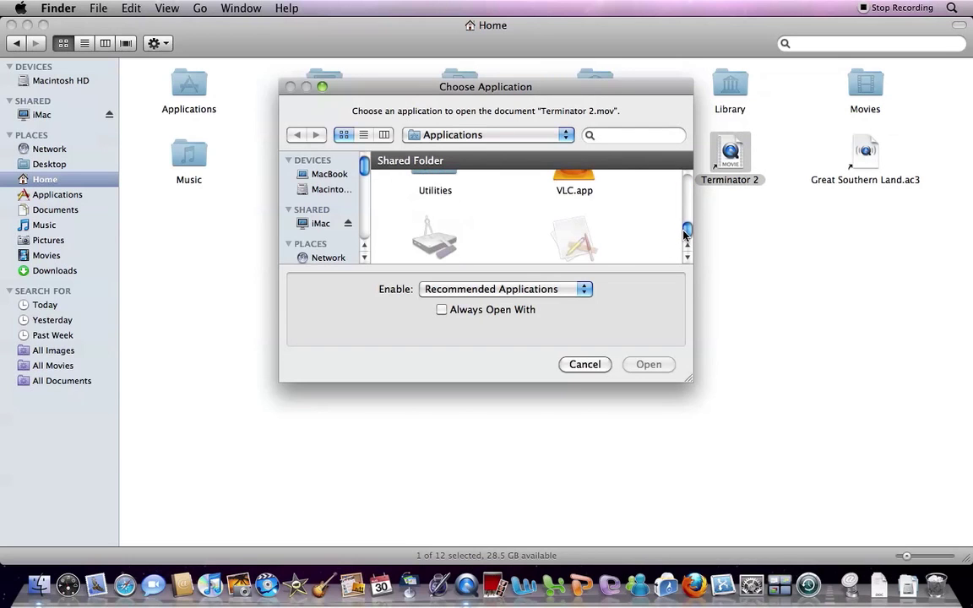
click(435, 191)
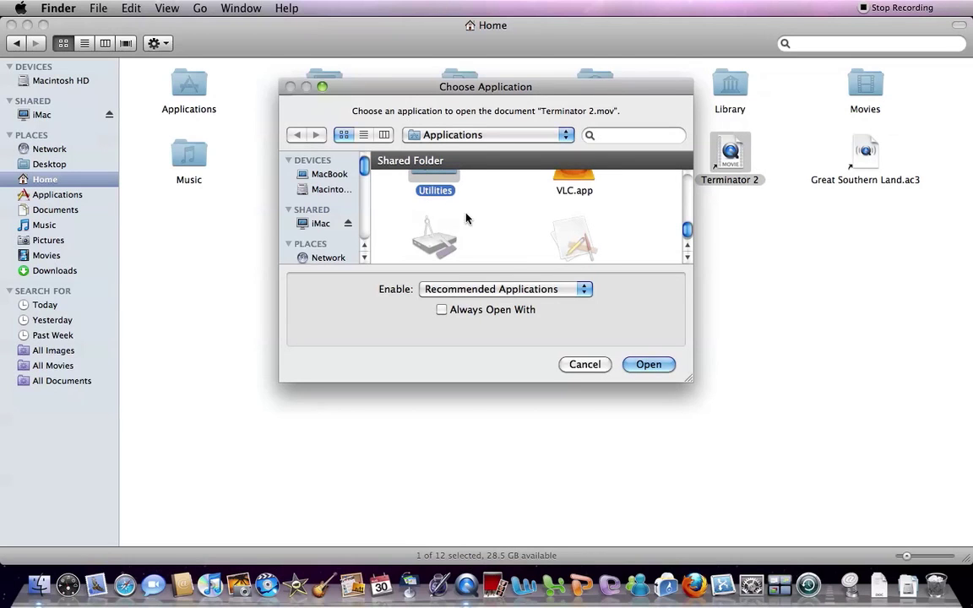
double_click(432, 191)
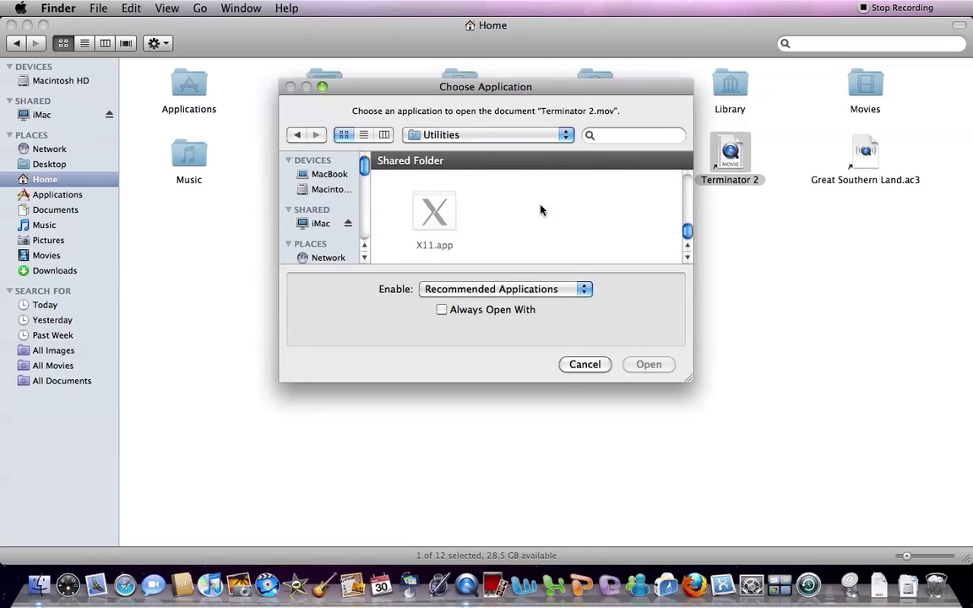
drag(687, 235, 688, 218)
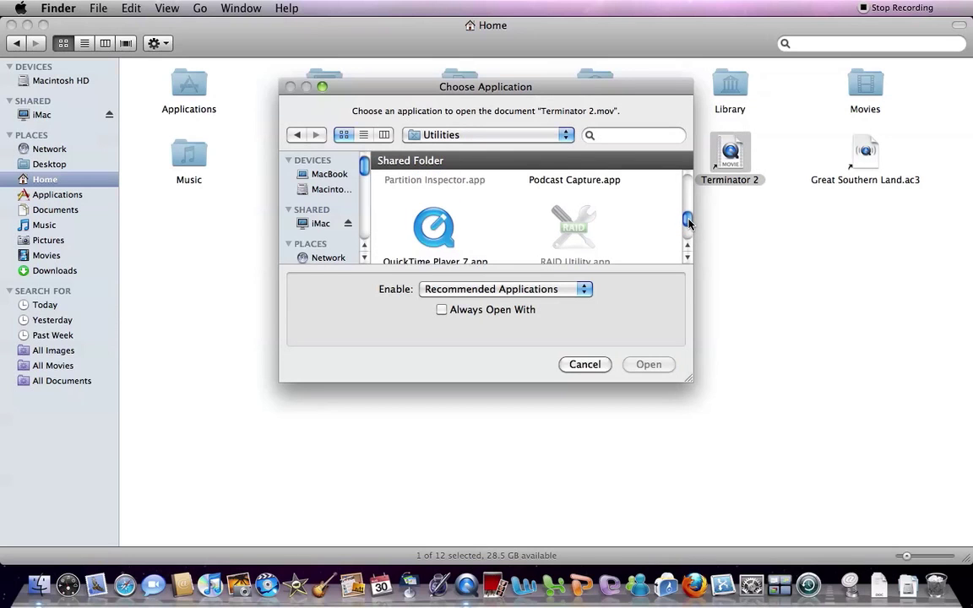
click(450, 230)
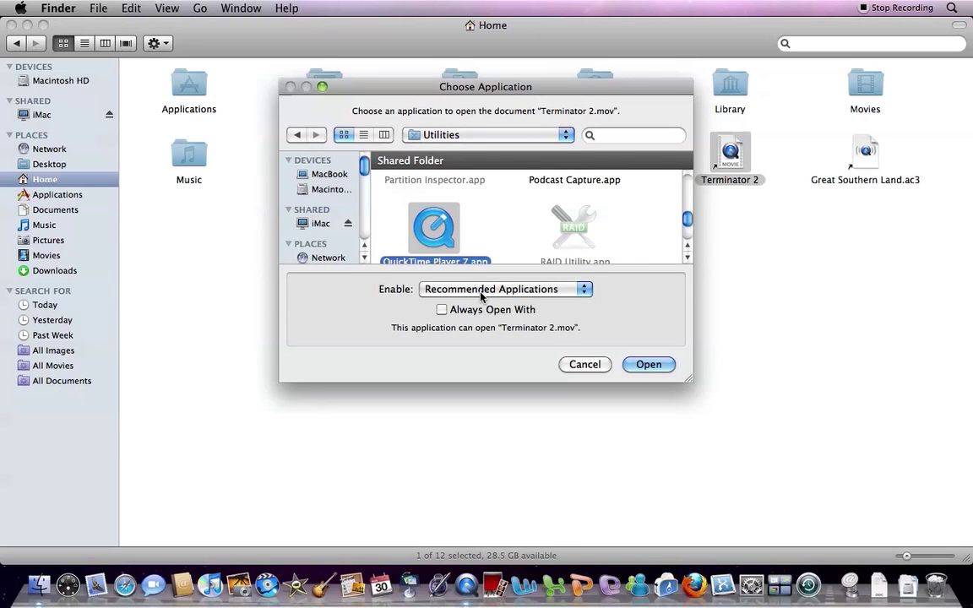
click(646, 364)
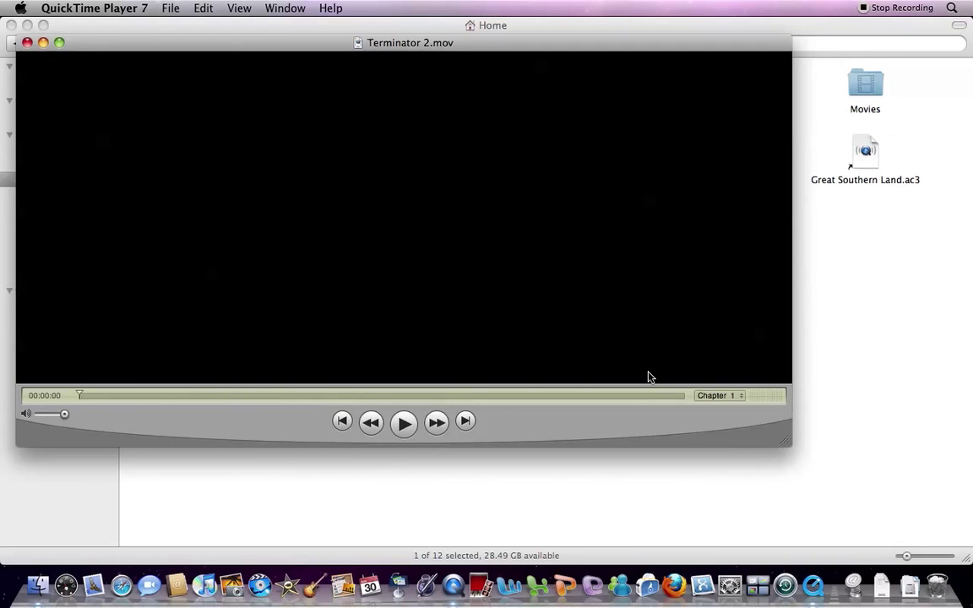
Step: Show the movie properties of Terminator 2.mov and select its Surround track
click(283, 8)
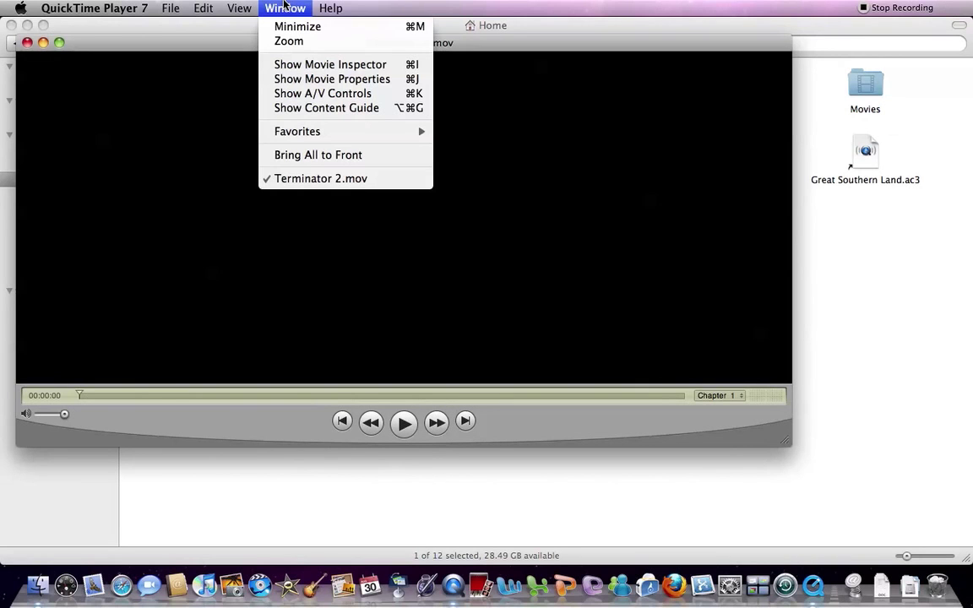
click(313, 80)
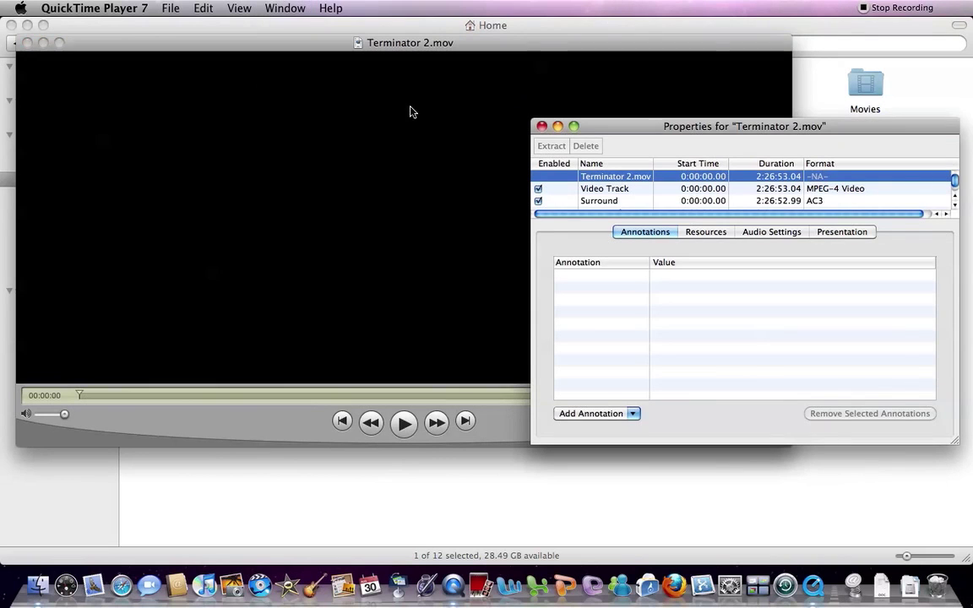
click(610, 202)
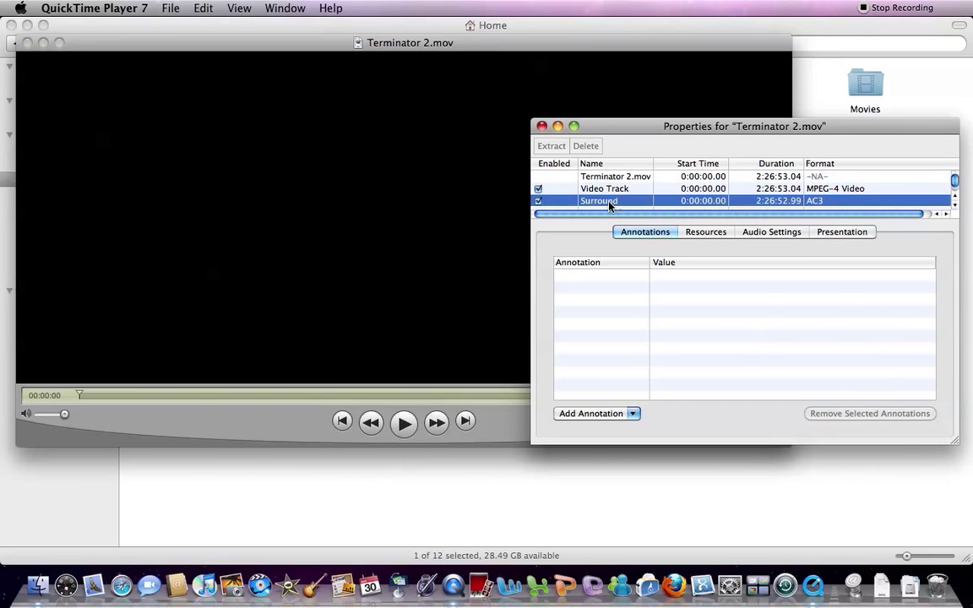